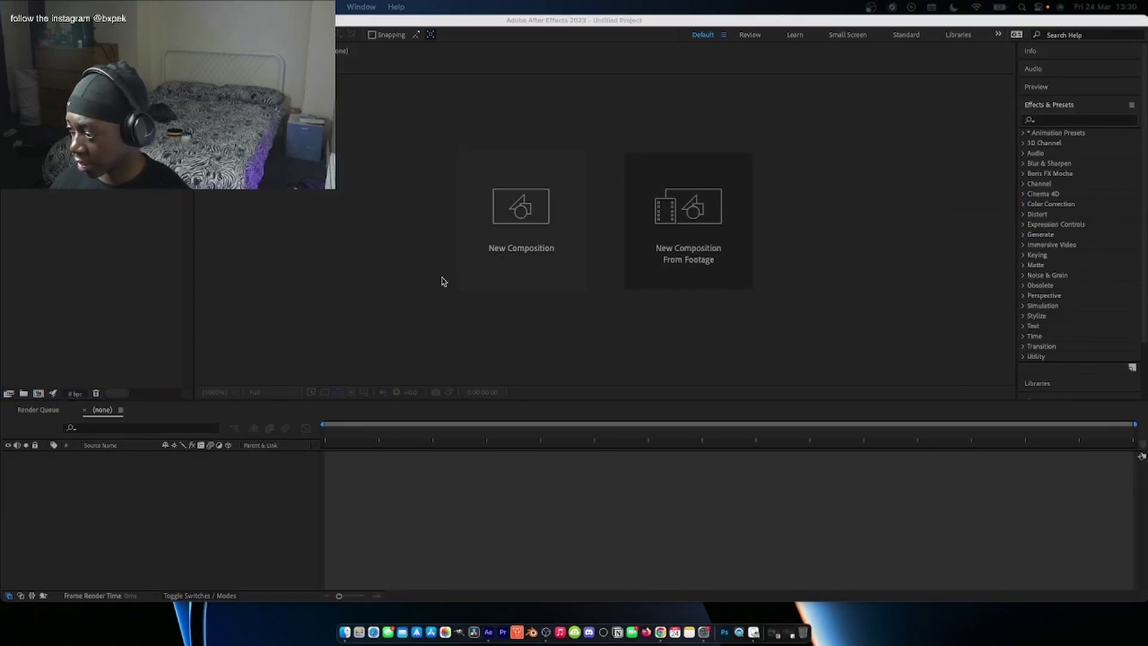
# Step: Create Comp 1 from the HD 1920×1080, 25 fps preset, 0:15:30:00 long with a black background
pyautogui.press('super+n')
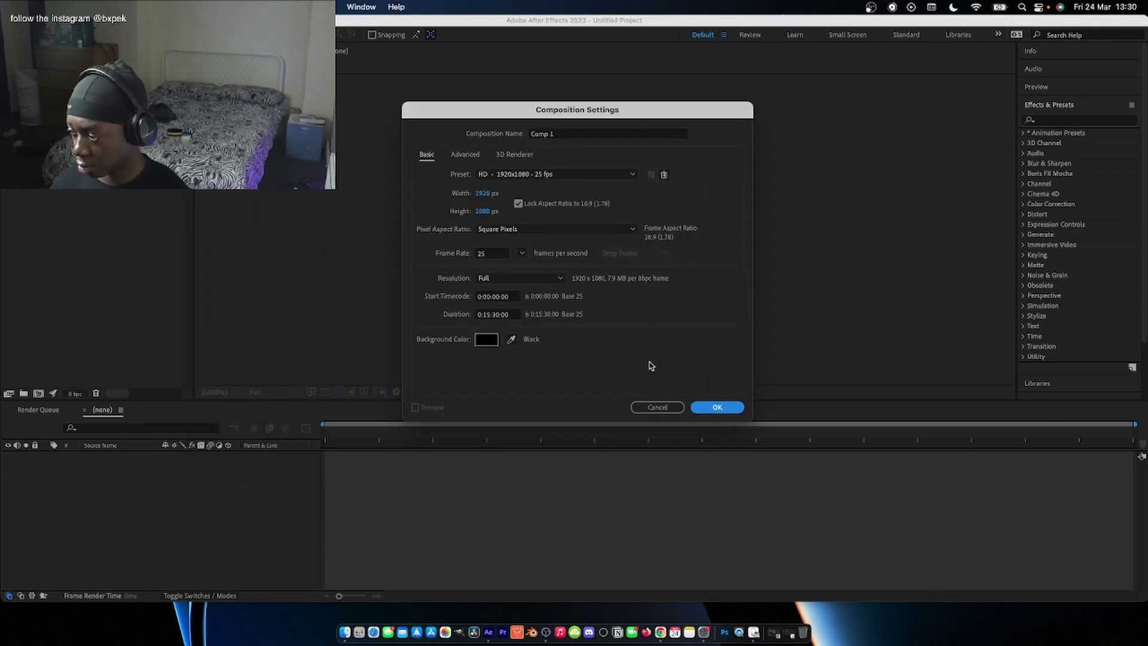
pyautogui.click(731, 410)
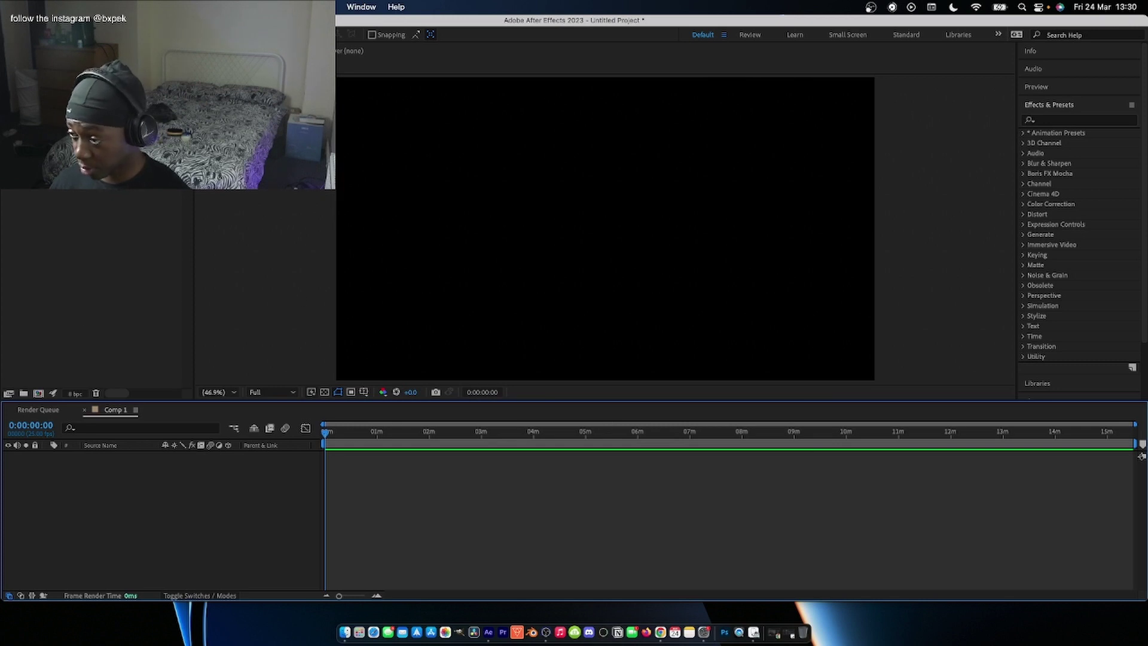
# Step: Import MAH04919.MP4, open it in the footage viewer and scrub to about 2:30
pyautogui.click(99, 7)
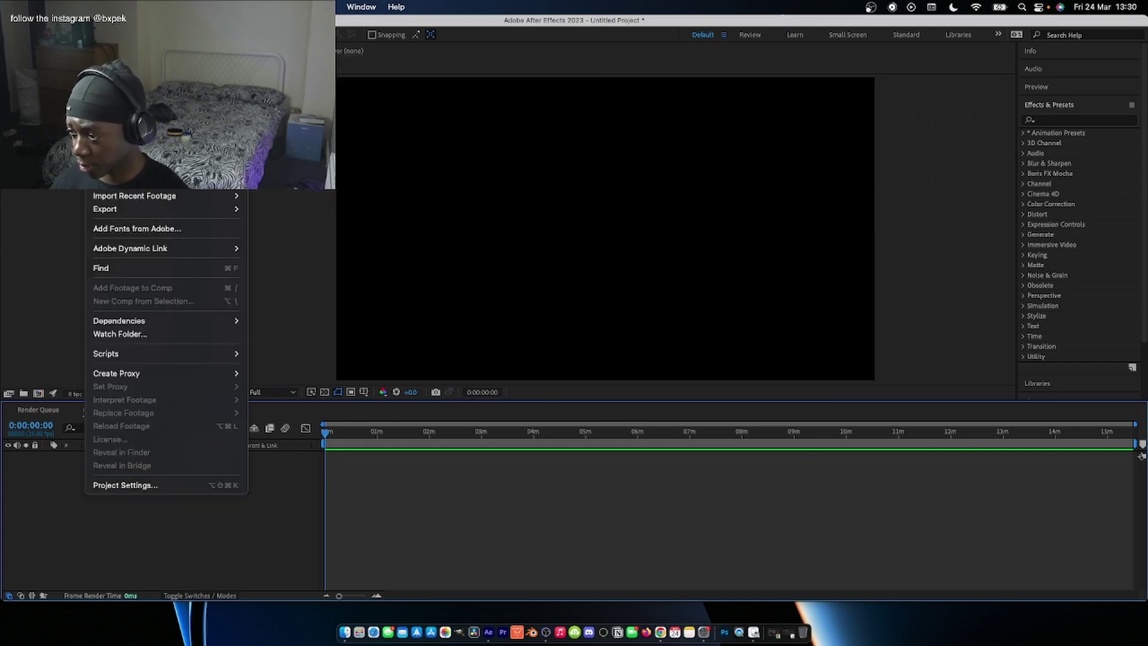
pyautogui.click(25, 204)
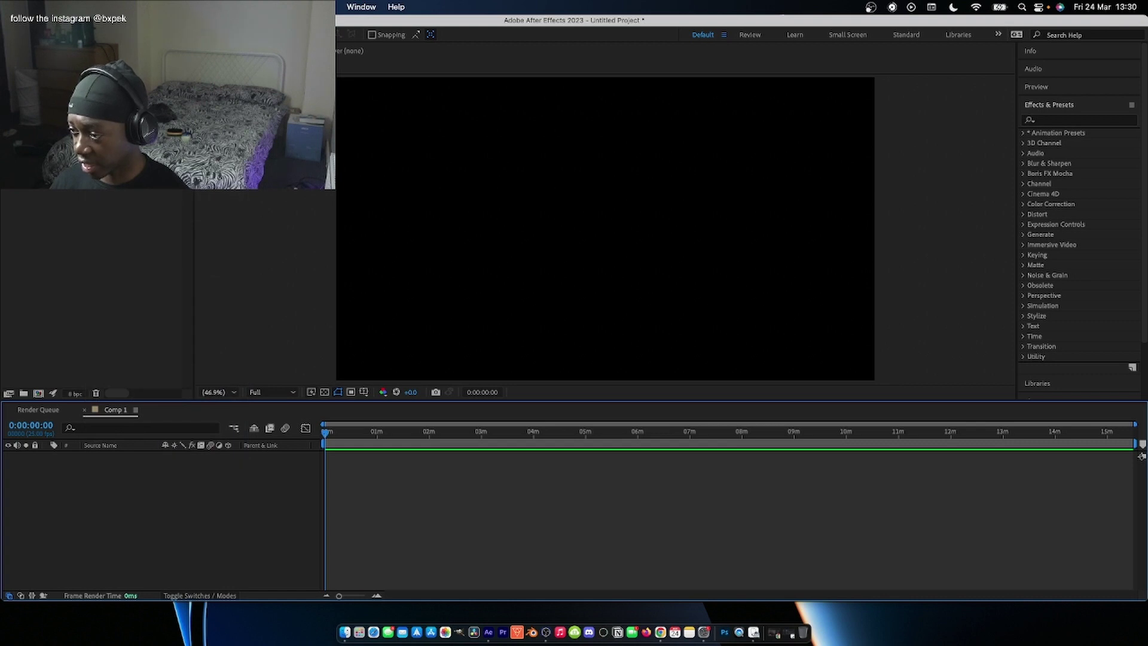
pyautogui.click(99, 7)
pyautogui.moveTo(197, 183)
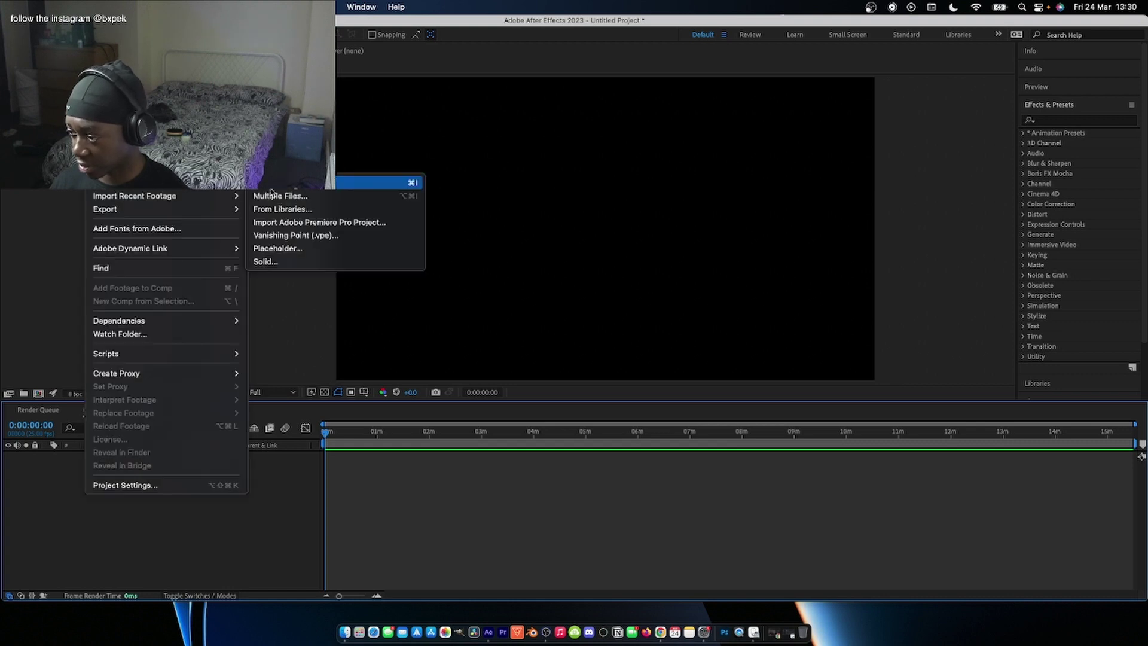
pyautogui.click(271, 186)
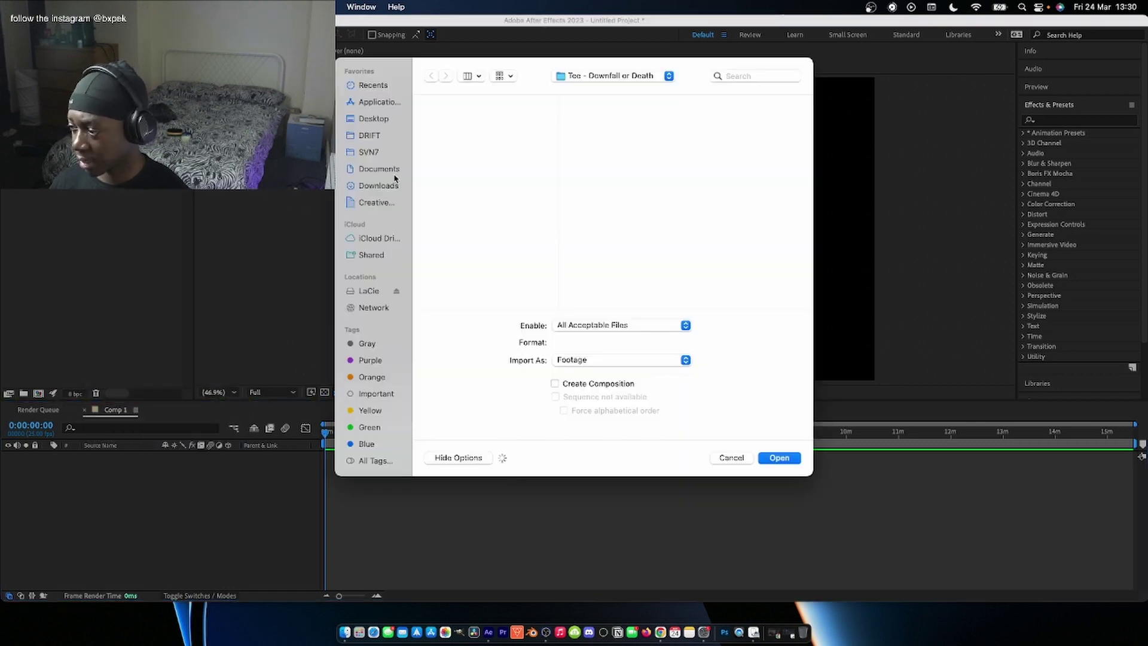
pyautogui.press('Escape')
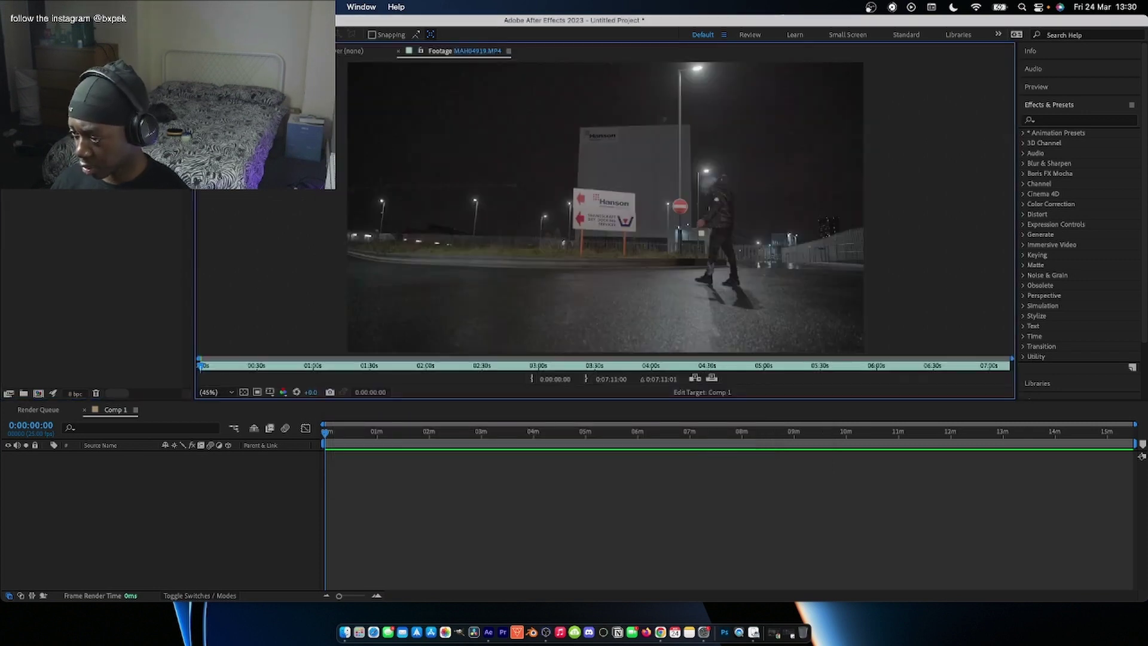
pyautogui.click(264, 366)
pyautogui.moveTo(265, 370); pyautogui.dragTo(640, 392)
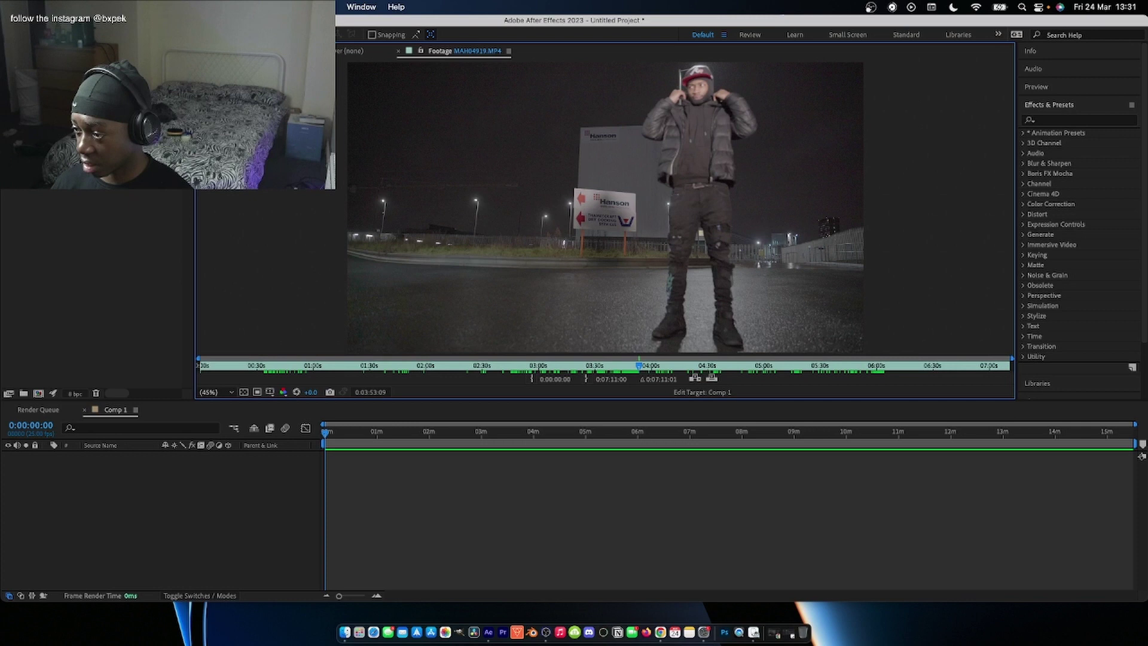
# Step: Import the 'clean v2' background PNG from the Desktop and place it in Comp 1 as layer 1
pyautogui.click(98, 7)
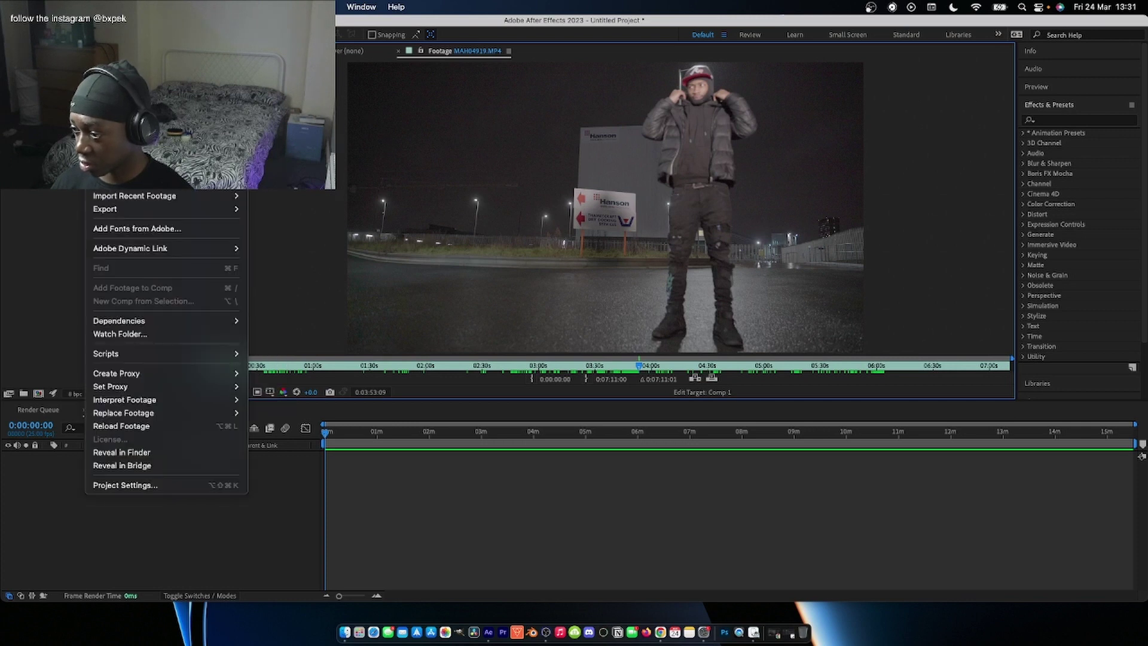
pyautogui.click(260, 186)
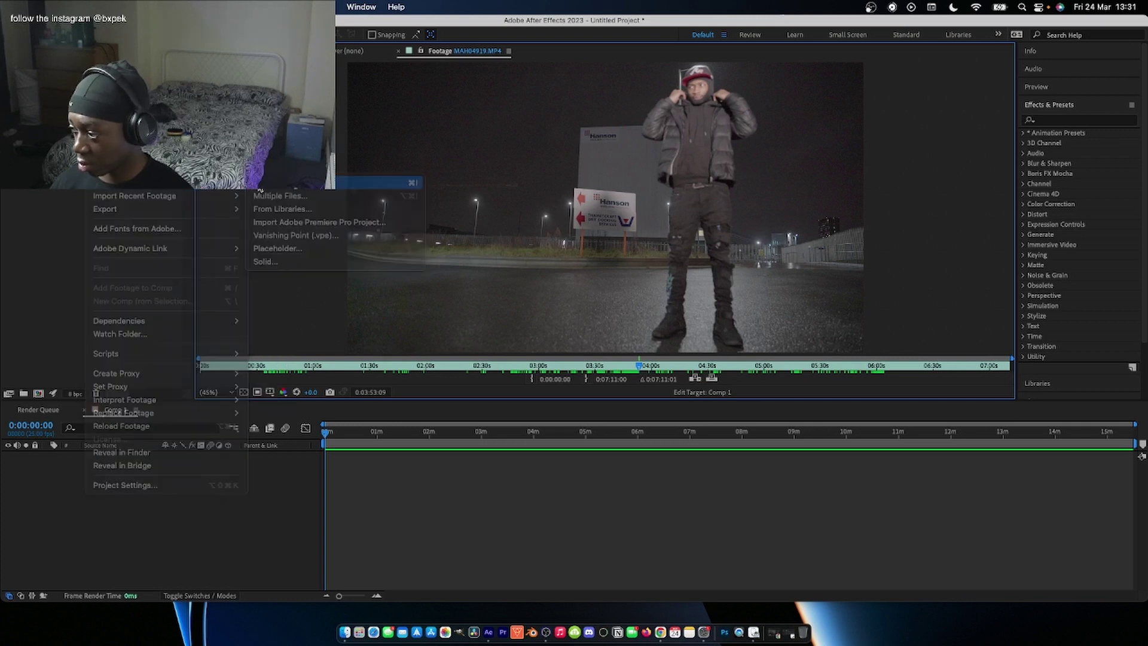
pyautogui.click(374, 118)
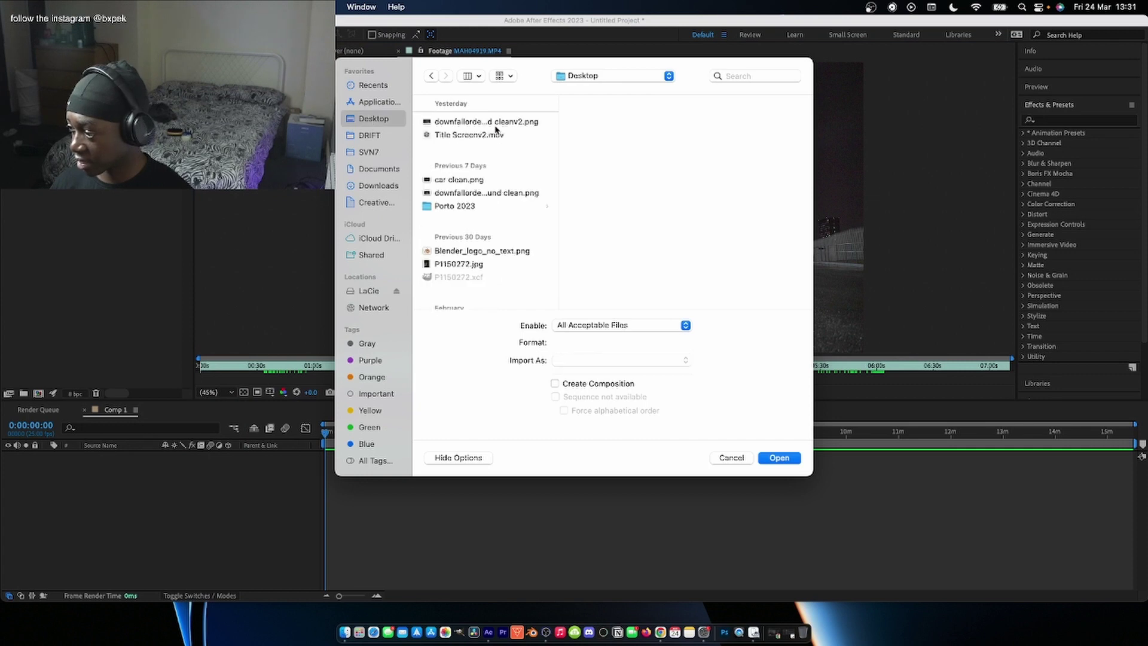
pyautogui.click(483, 123)
pyautogui.click(778, 458)
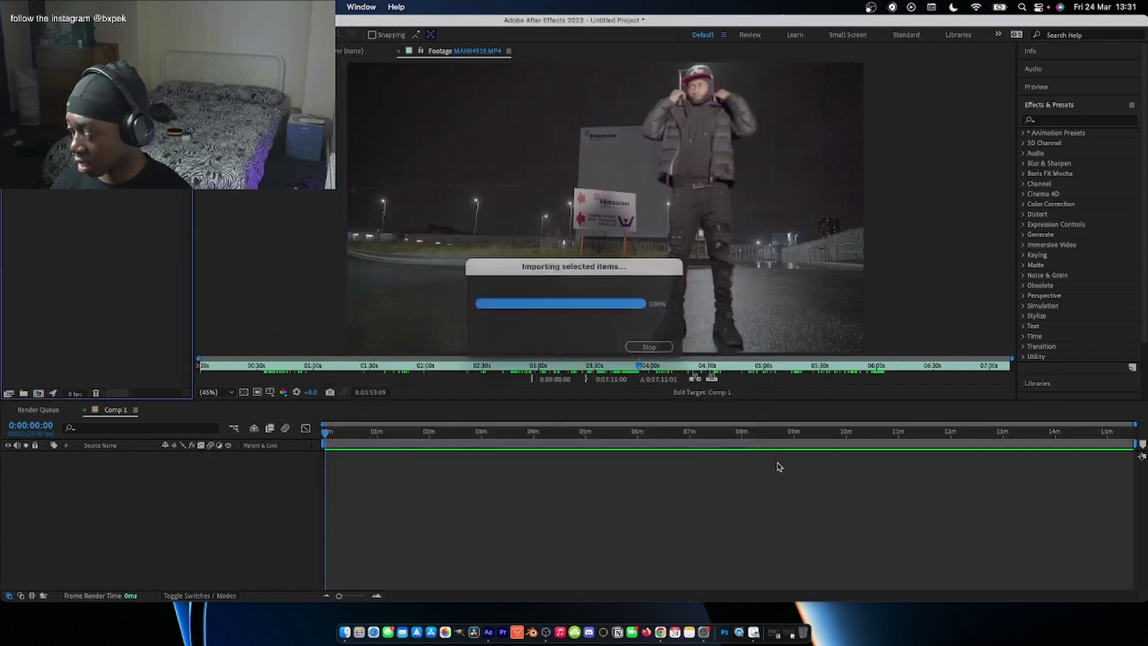
pyautogui.moveTo(125, 322); pyautogui.dragTo(195, 482)
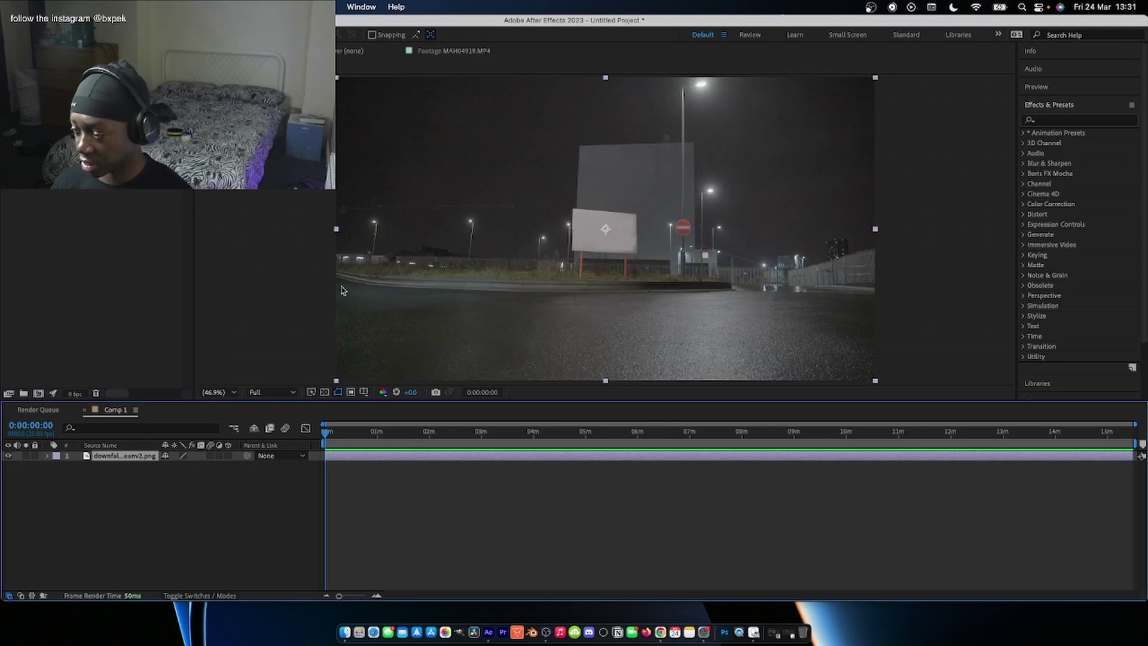
pyautogui.click(47, 195)
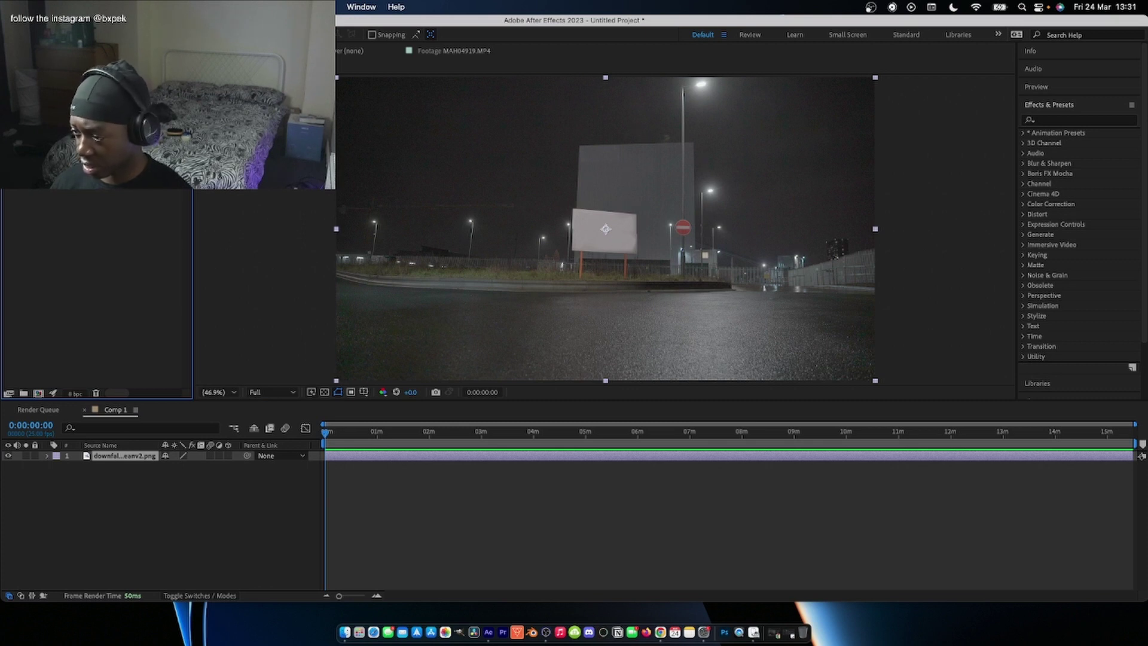
# Step: Open MAH04919.MP4 in the Footage panel and set its in point near 5:51
pyautogui.doubleClick(120, 168)
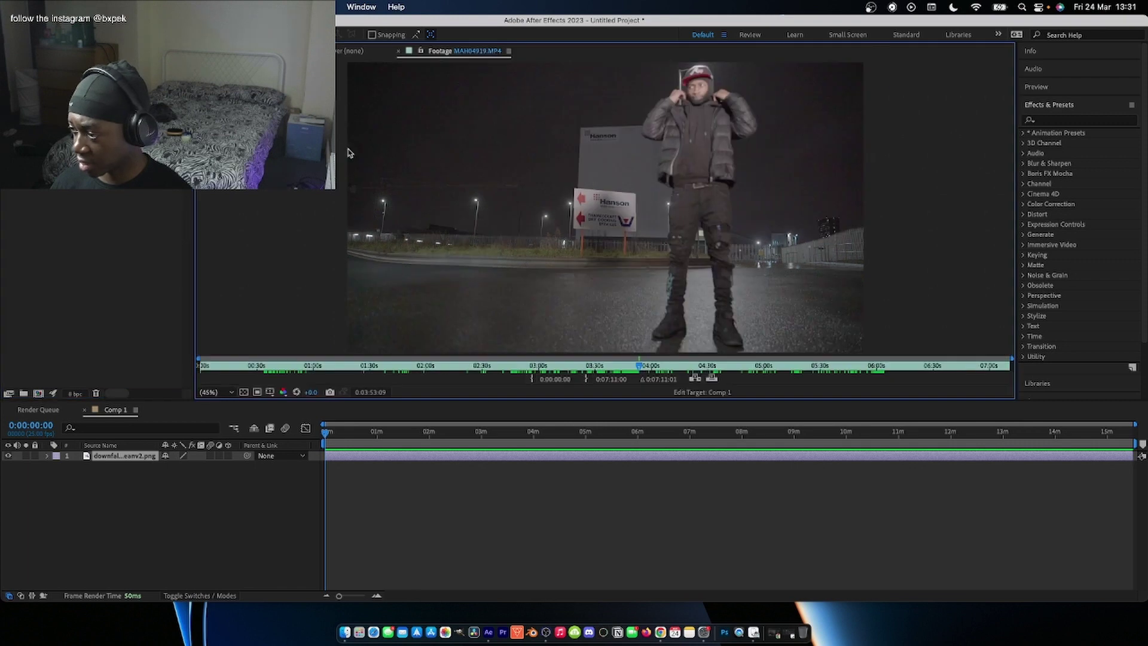
pyautogui.click(407, 366)
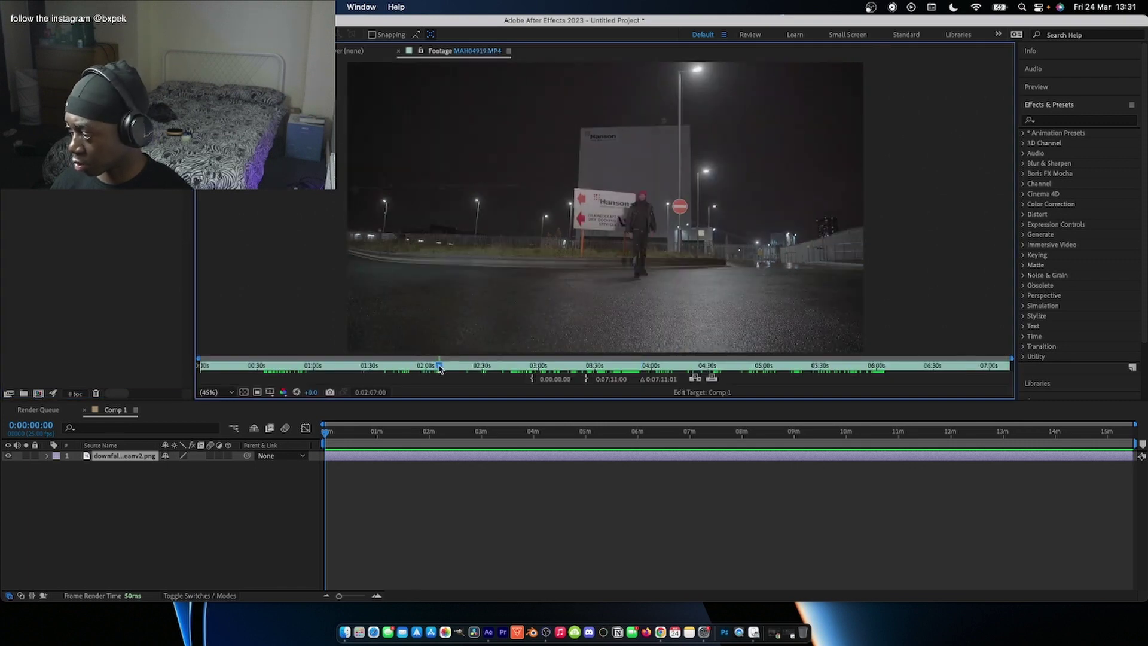
pyautogui.moveTo(445, 369); pyautogui.dragTo(862, 391)
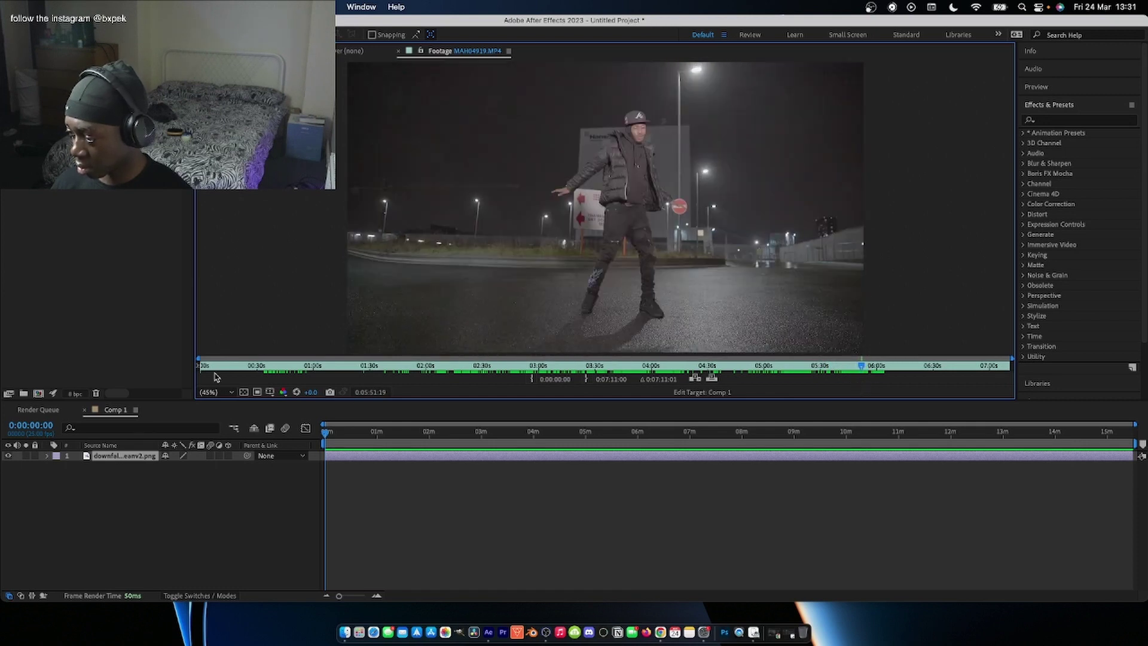
pyautogui.moveTo(204, 371); pyautogui.dragTo(876, 369)
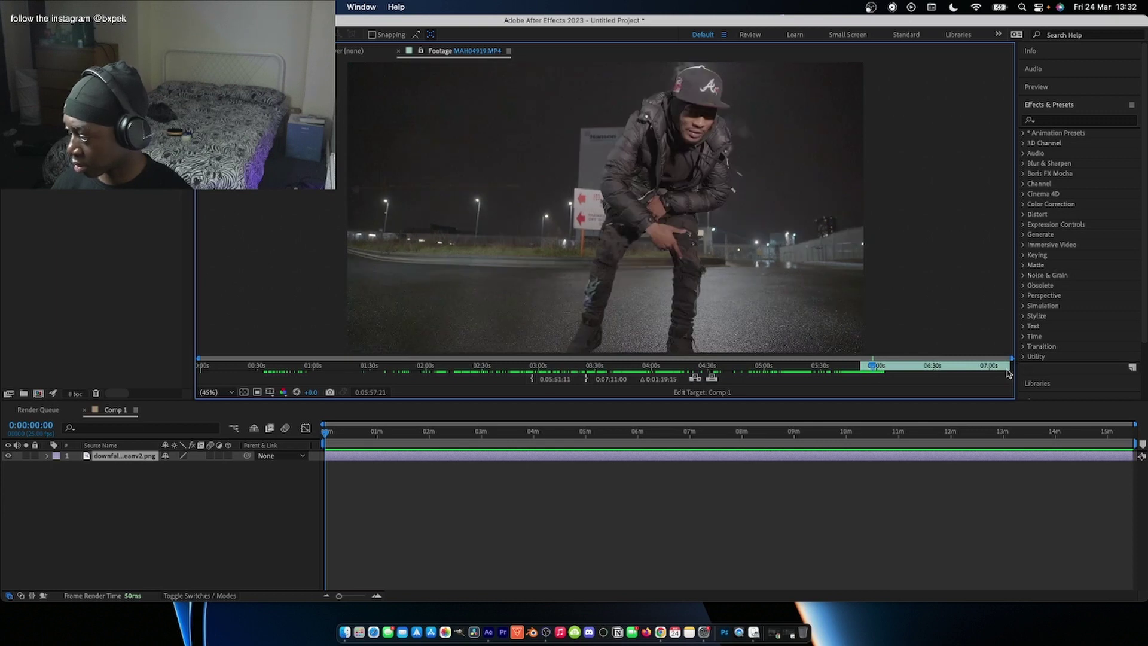
# Step: Pull the out point in to a six-second section, preview it, and add it to Comp 1
pyautogui.click(1009, 372)
pyautogui.click(906, 374)
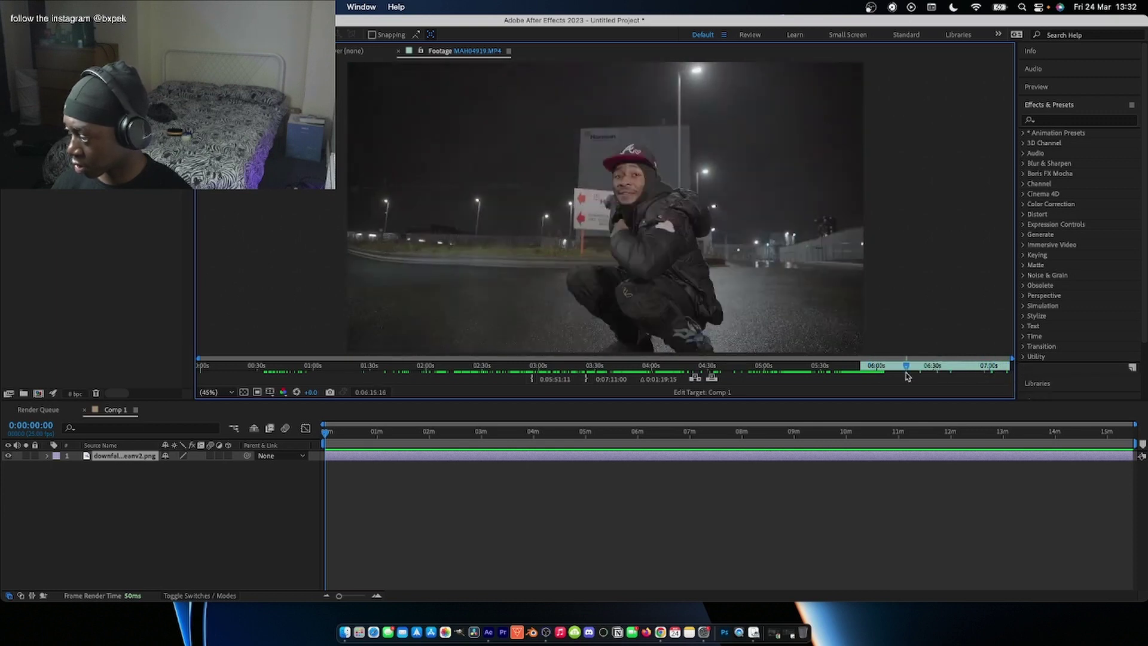
pyautogui.moveTo(1008, 367); pyautogui.dragTo(884, 370)
pyautogui.press('space')
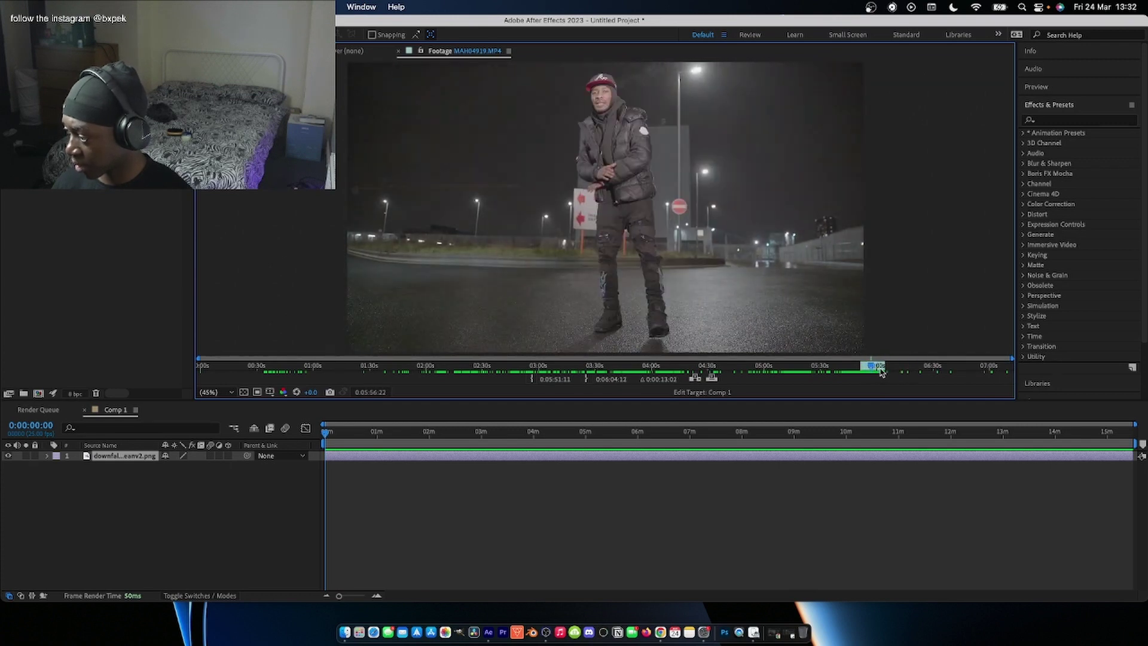
pyautogui.moveTo(879, 366); pyautogui.dragTo(871, 367)
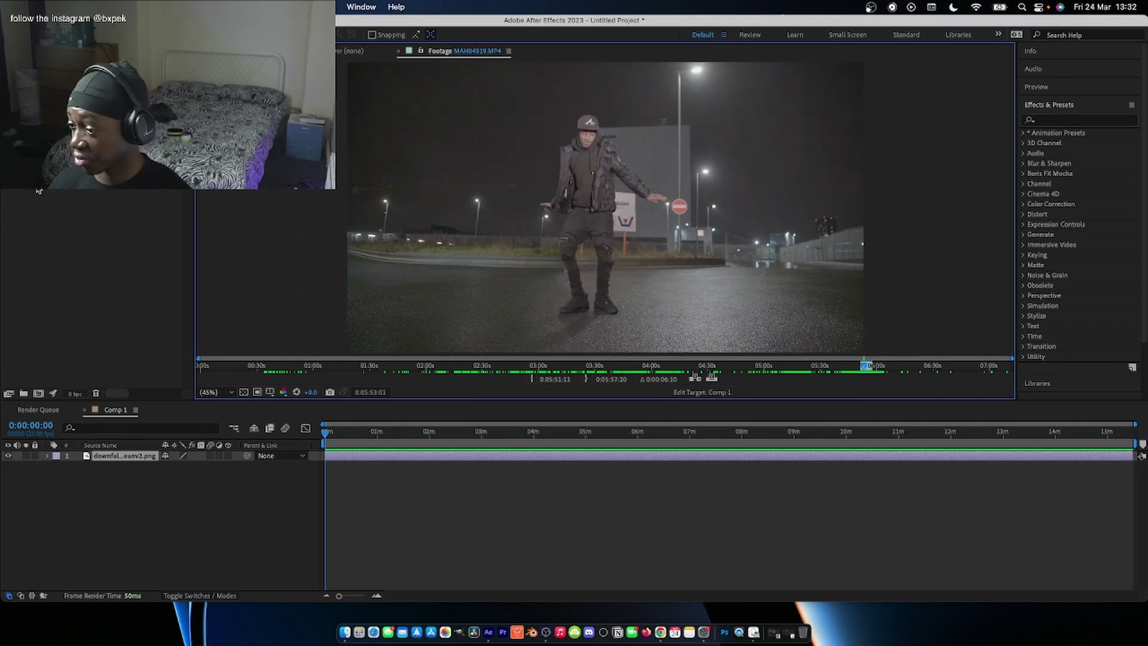
pyautogui.moveTo(38, 191); pyautogui.dragTo(187, 462)
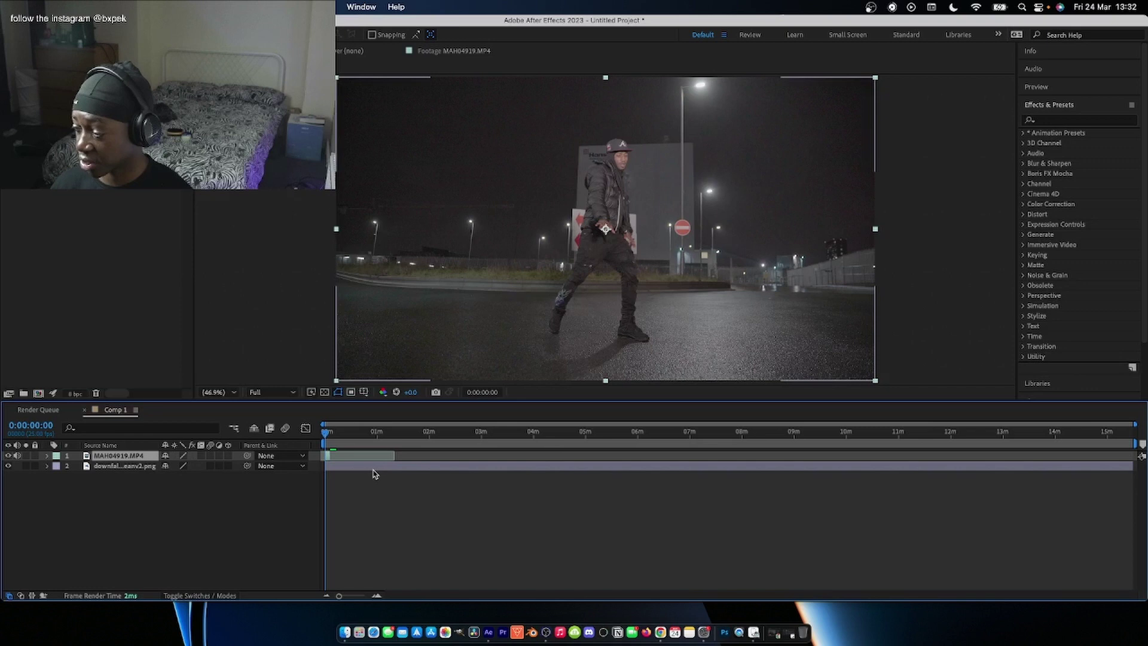
# Step: Zoom the timeline to seconds, return to the first frame, and select the MAH04919.MP4 layer
pyautogui.click(374, 474)
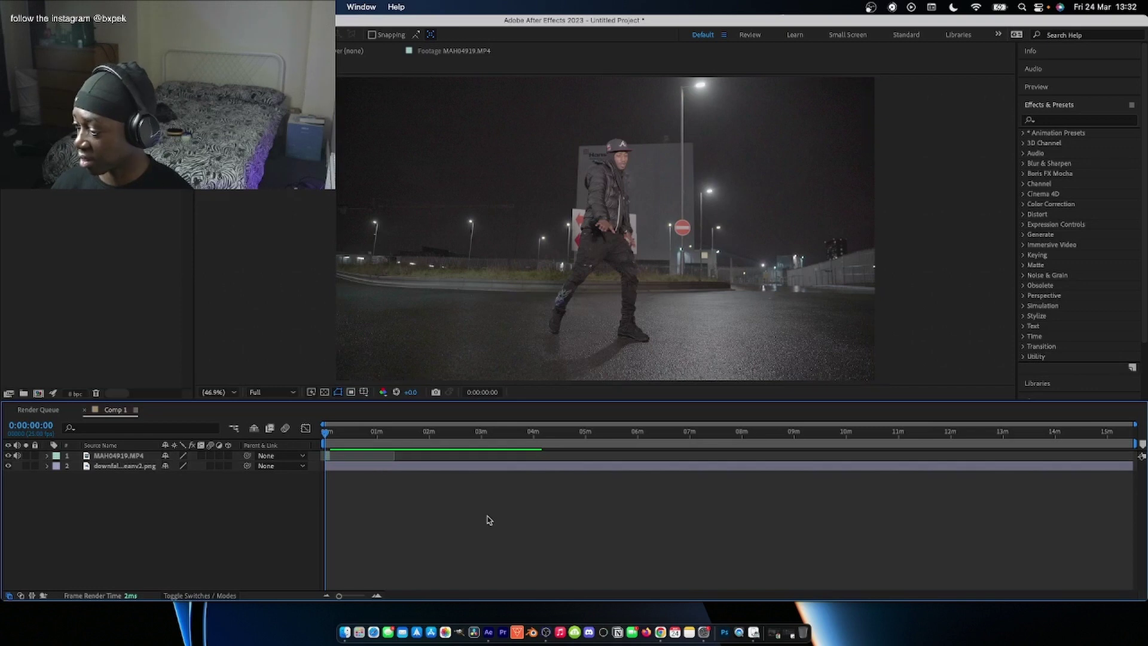
pyautogui.click(377, 597)
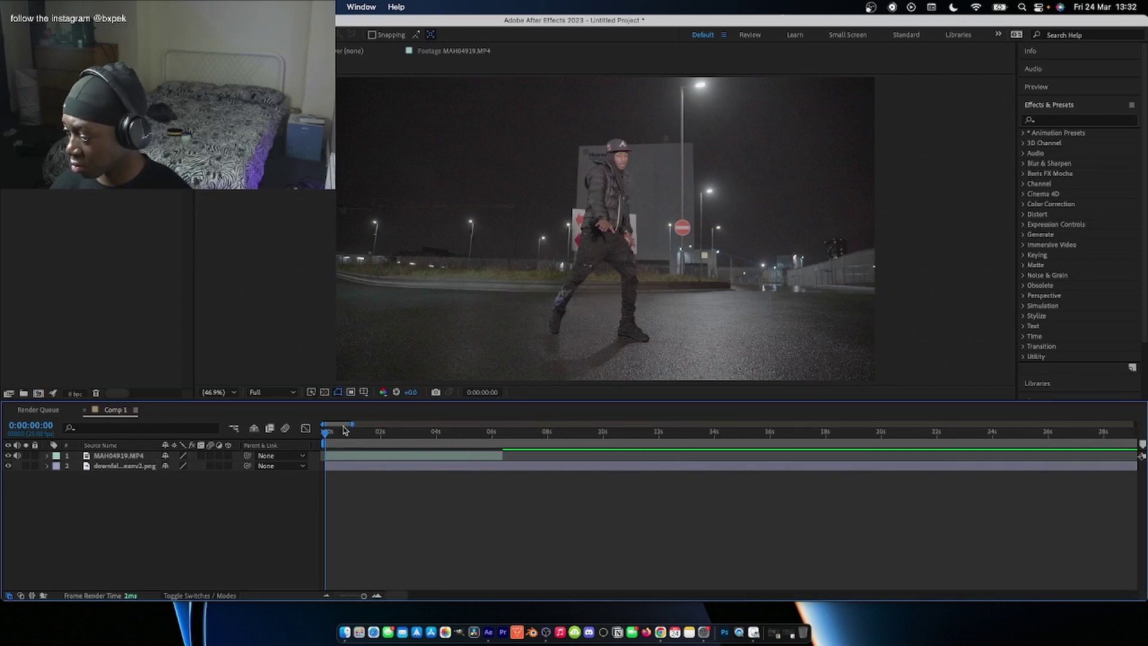
pyautogui.moveTo(345, 430); pyautogui.dragTo(359, 455)
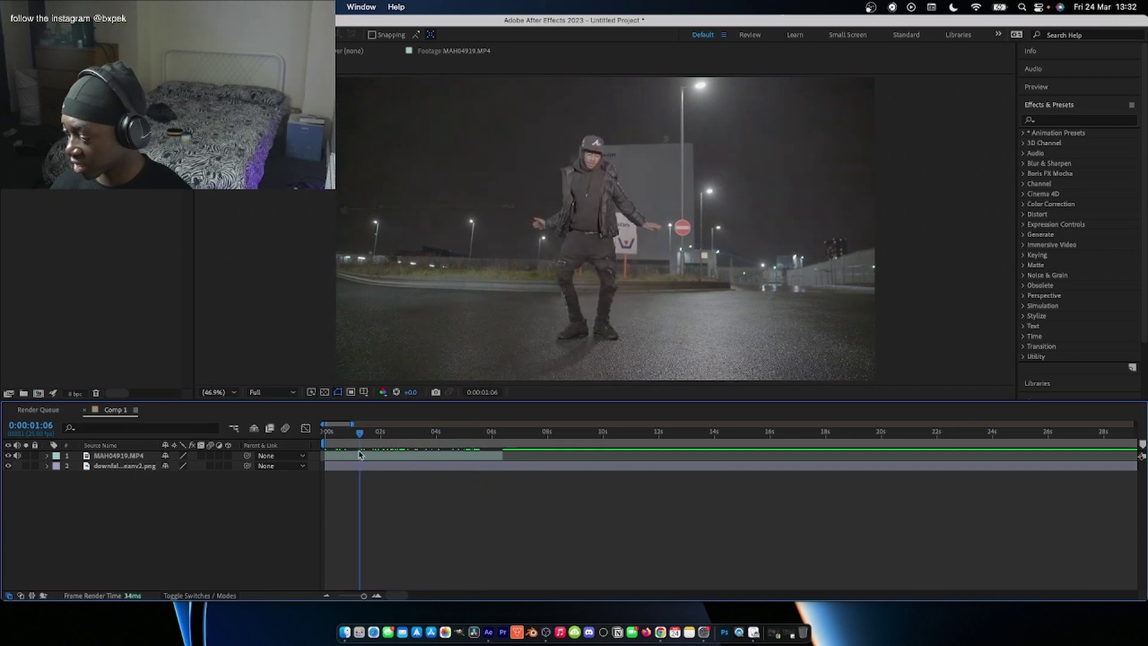
pyautogui.press('Home')
pyautogui.click(357, 454)
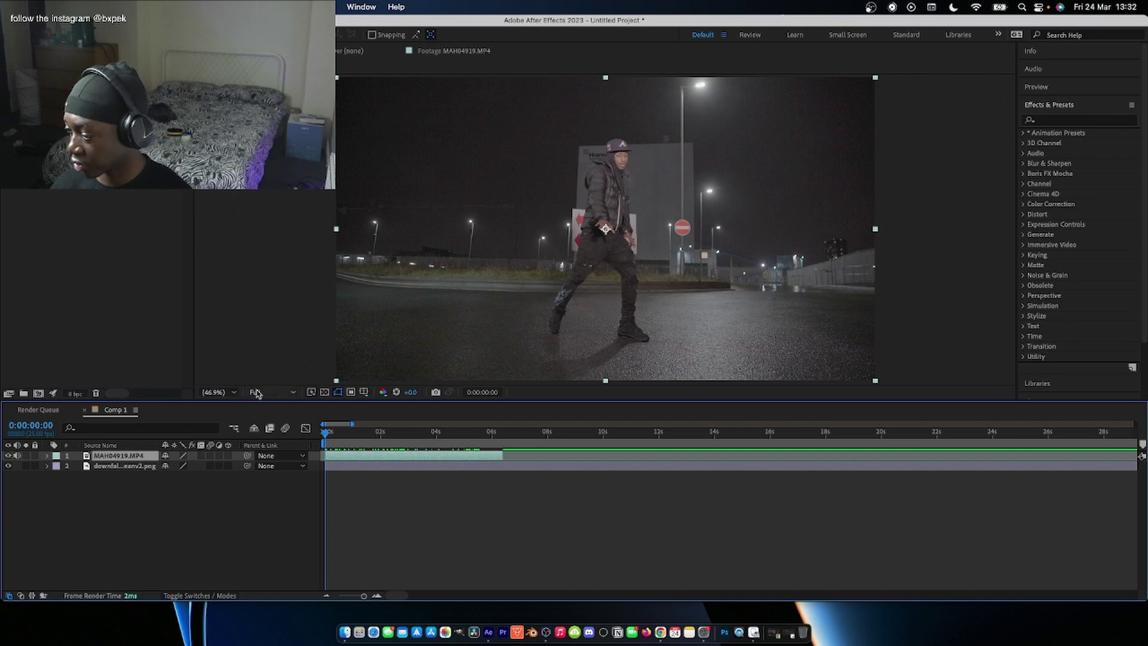
# Step: Browse the Effect, Animation and Layer menus, then close them
pyautogui.click(243, 6)
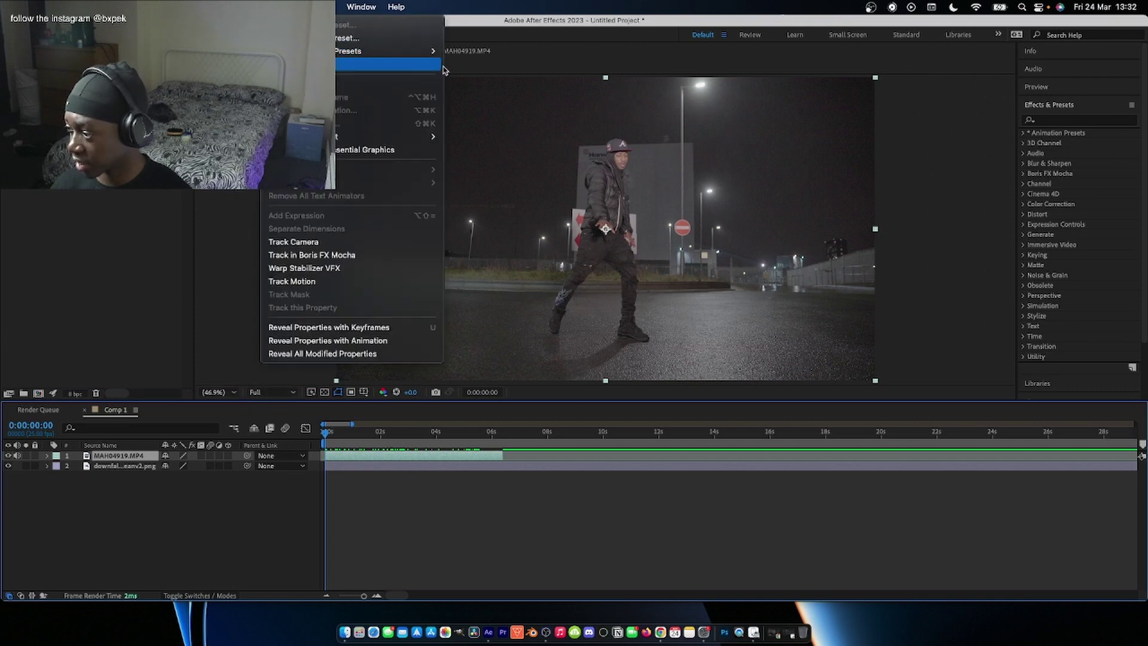
pyautogui.click(630, 233)
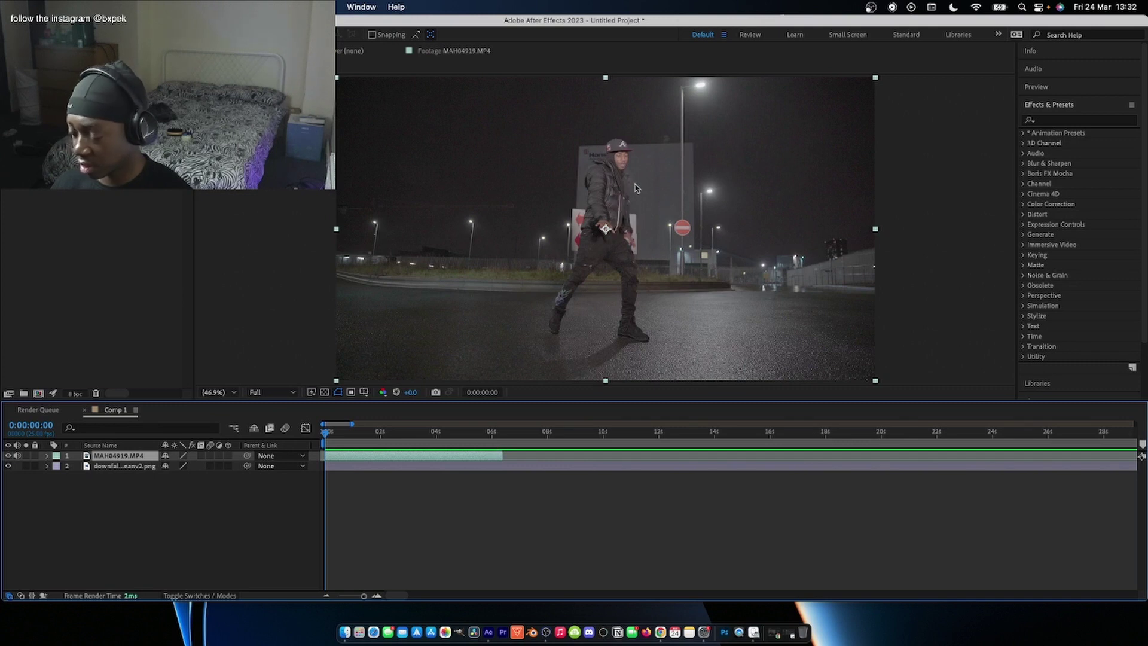
pyautogui.click(281, 7)
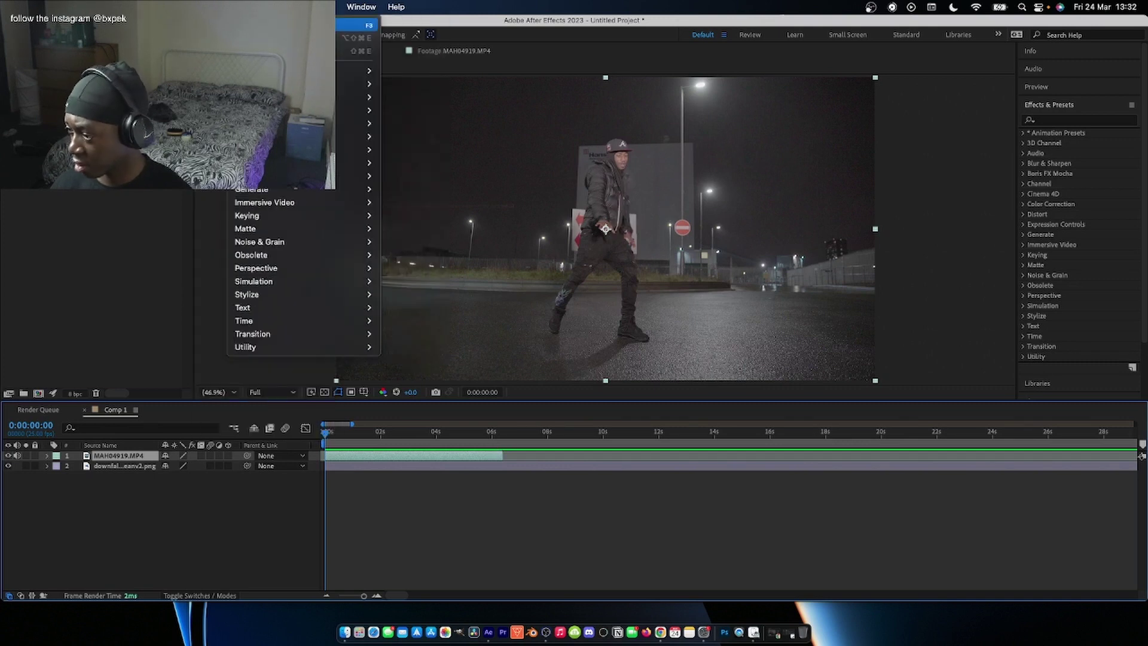
pyautogui.click(355, 7)
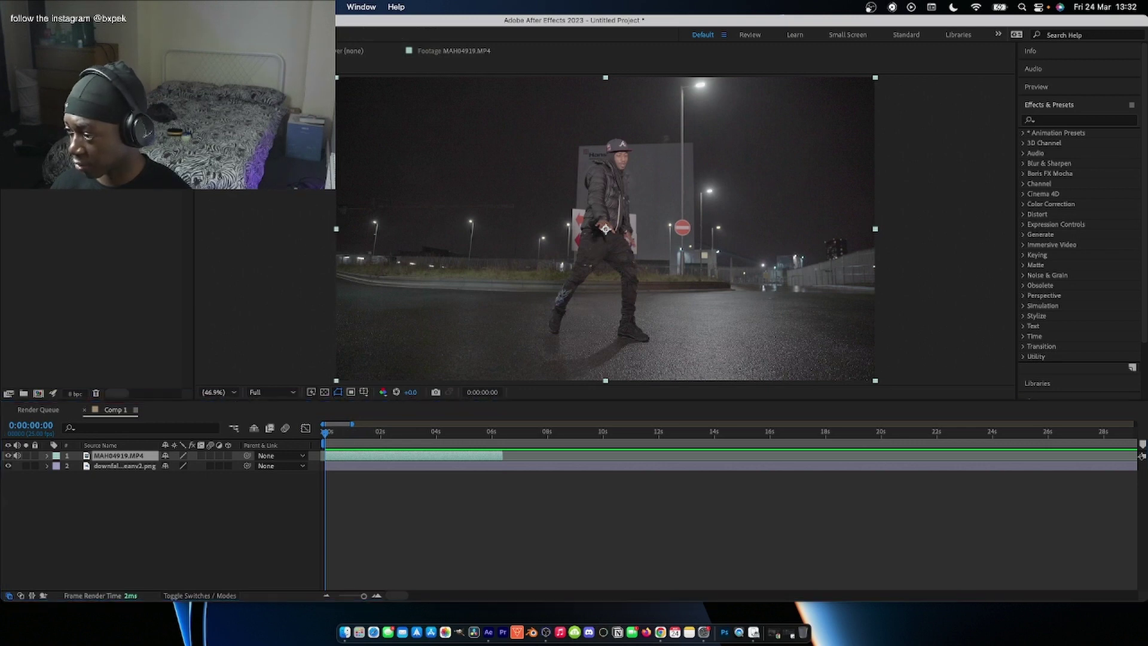
# Step: In the MAH04919.MP4 Layer panel, paint Roto Brush foreground strokes along both of the dancer's legs
pyautogui.doubleClick(142, 458)
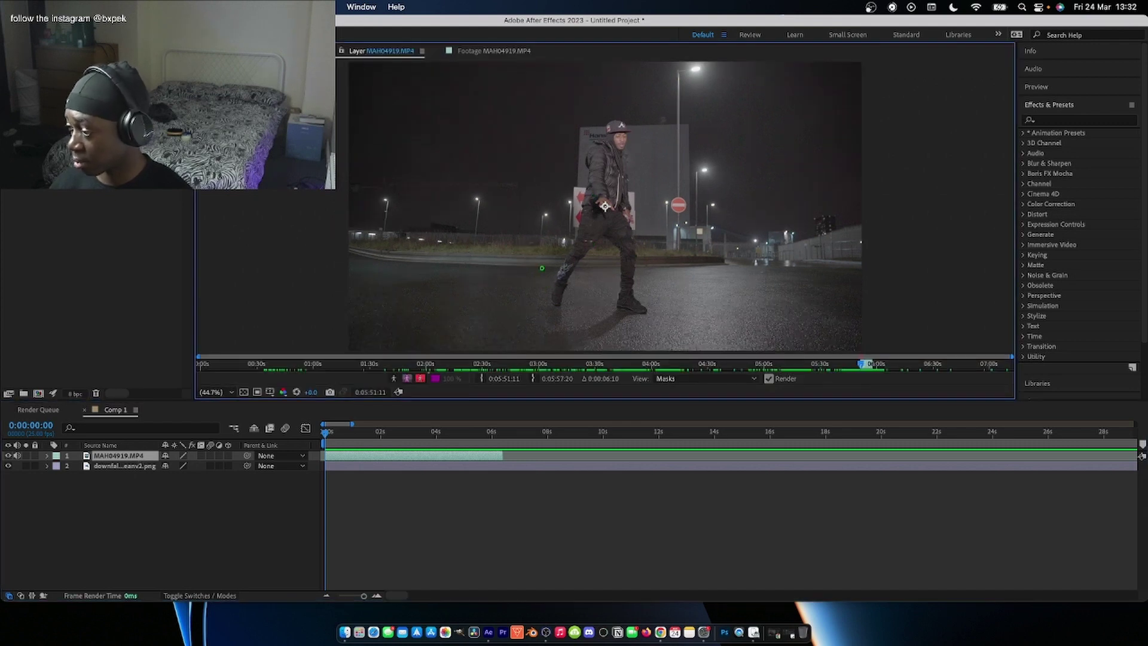
pyautogui.click(327, 436)
pyautogui.moveTo(556, 298); pyautogui.dragTo(591, 223)
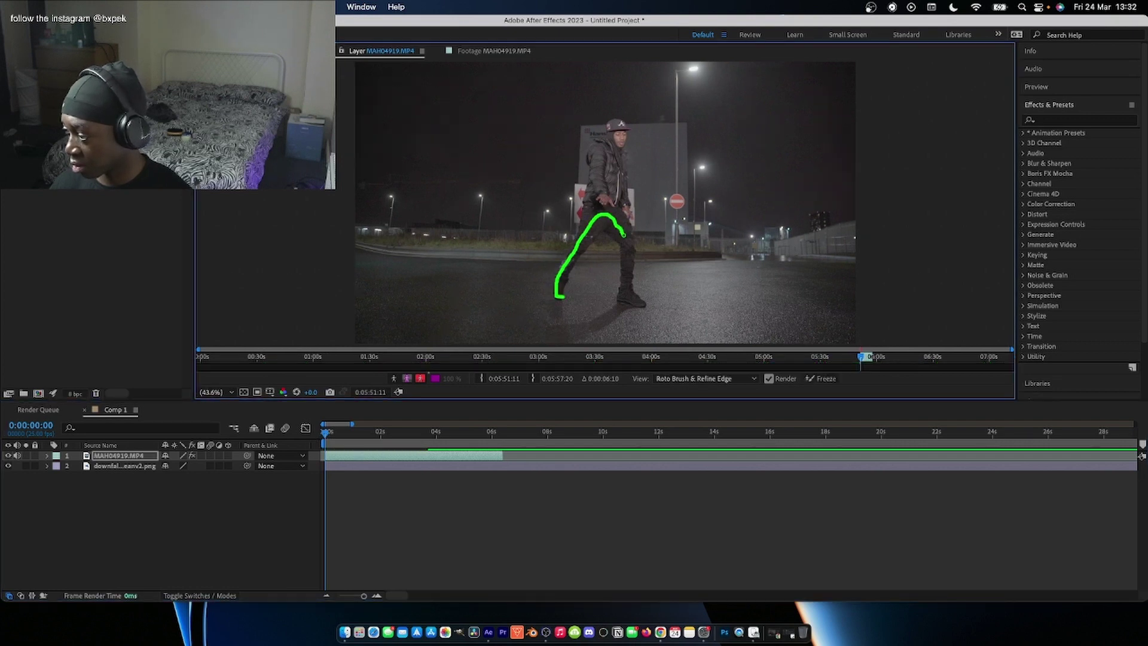
pyautogui.moveTo(634, 302)
pyautogui.mouseDown()
pyautogui.moveTo(616, 125)
pyautogui.moveTo(622, 195)
pyautogui.moveTo(621, 141)
pyautogui.mouseUp()
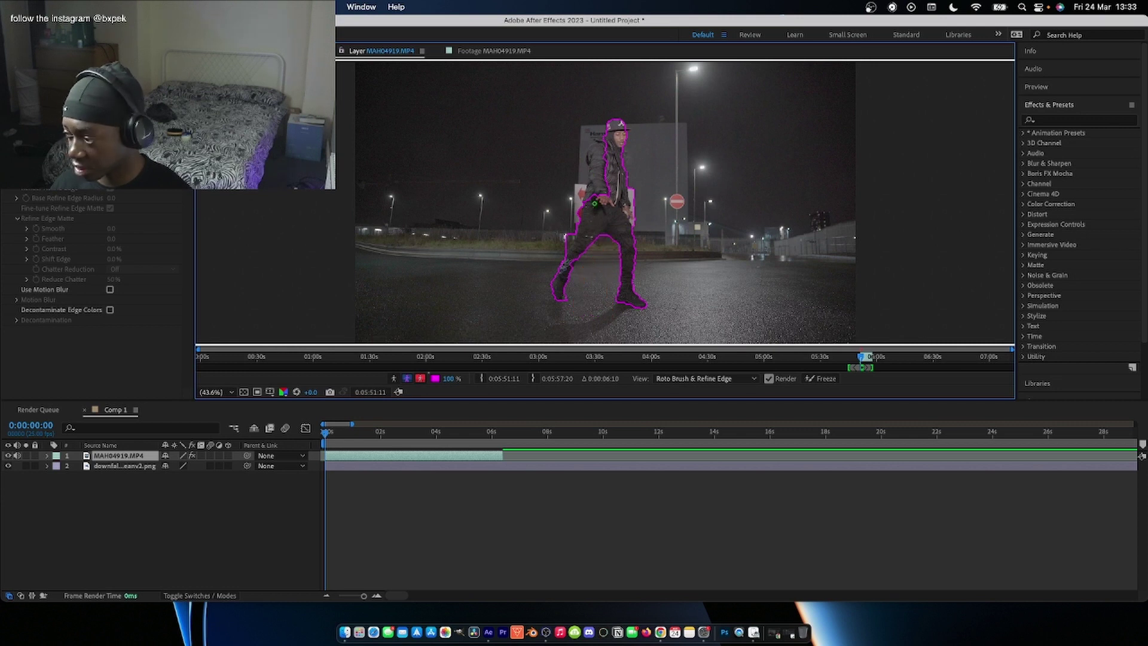
# Step: Add the left arm, sleeve and hand to the matte; subtract the jacket edge and red sign
pyautogui.moveTo(590, 208); pyautogui.dragTo(596, 174)
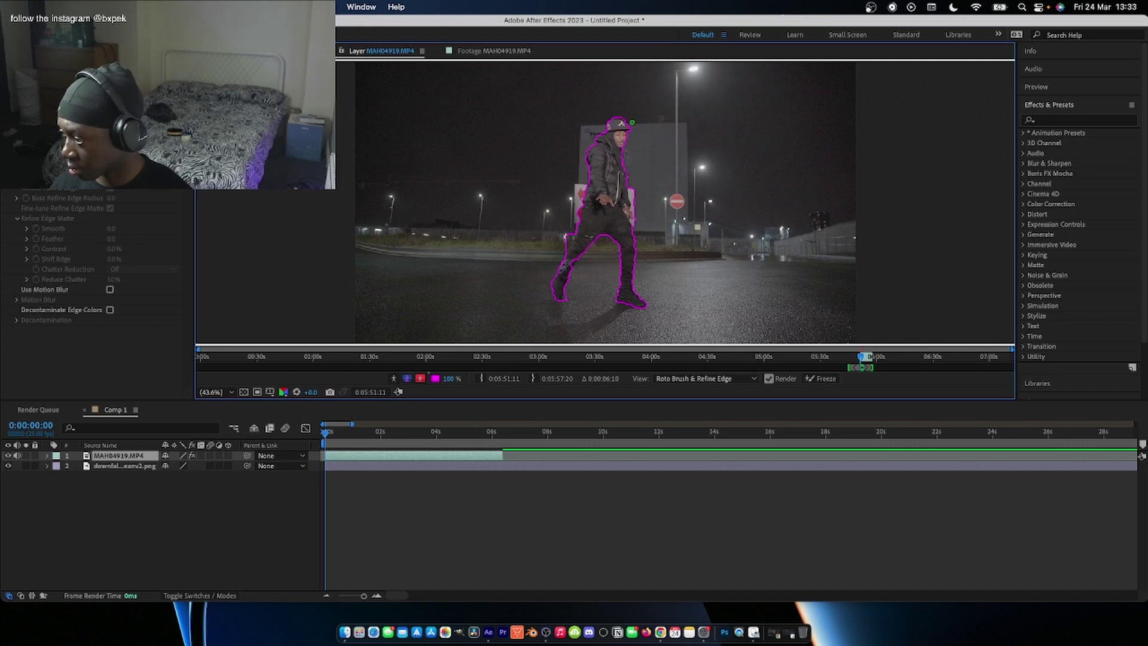
pyautogui.scroll(4, 632, 122)
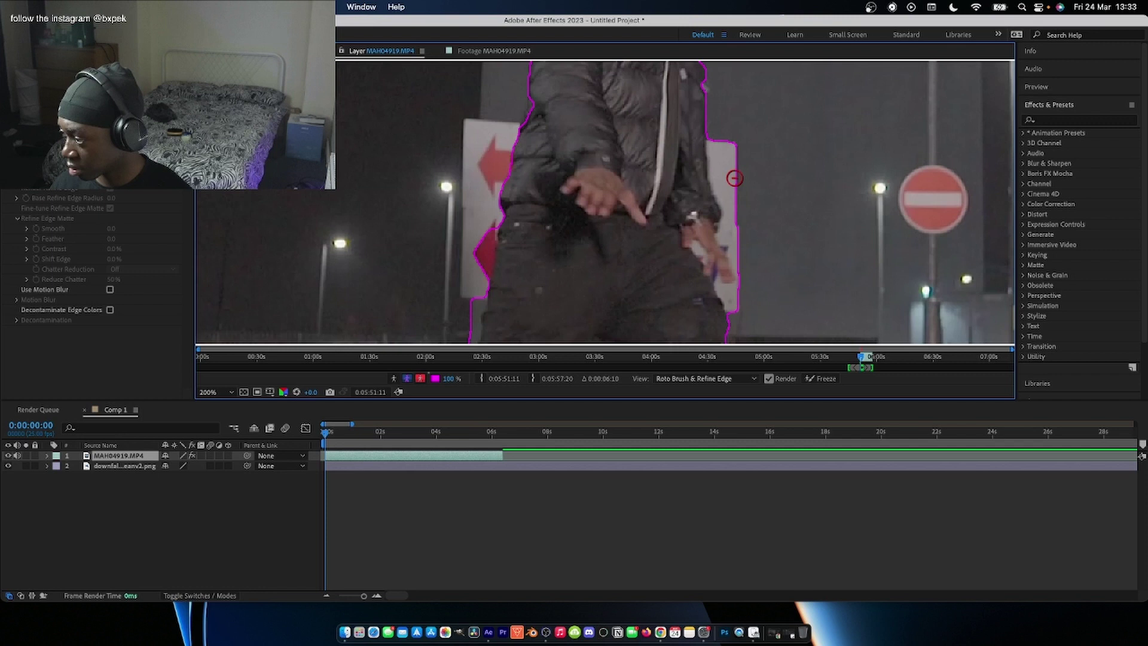
pyautogui.moveTo(721, 136); pyautogui.dragTo(734, 224)
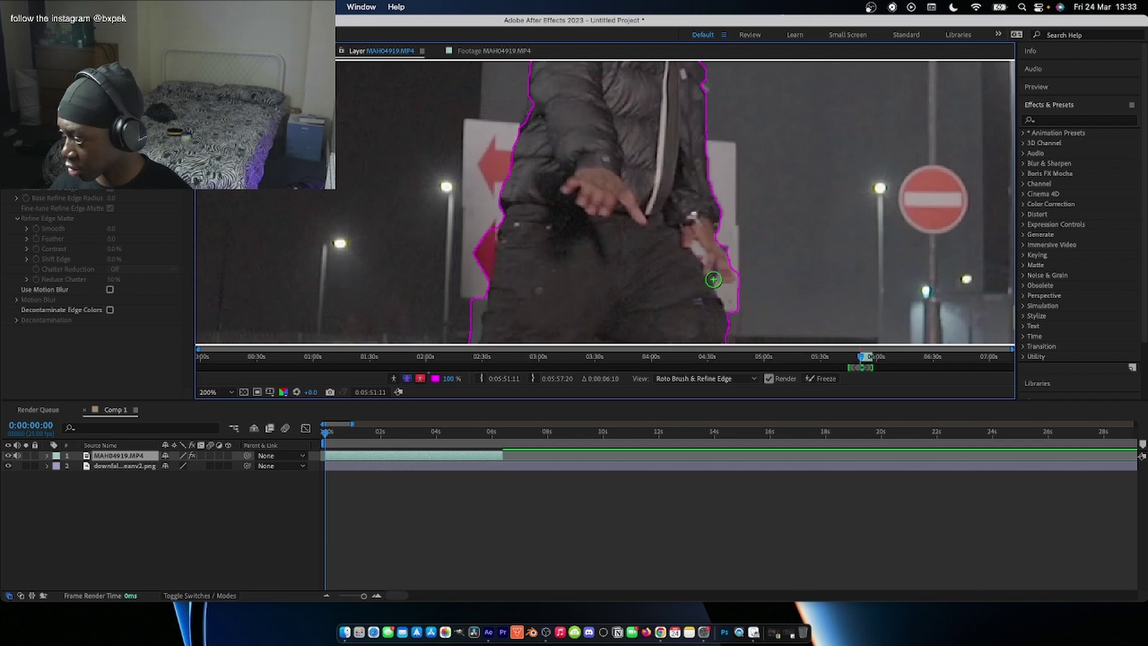
pyautogui.moveTo(743, 307); pyautogui.dragTo(734, 300)
pyautogui.moveTo(713, 258); pyautogui.dragTo(698, 229)
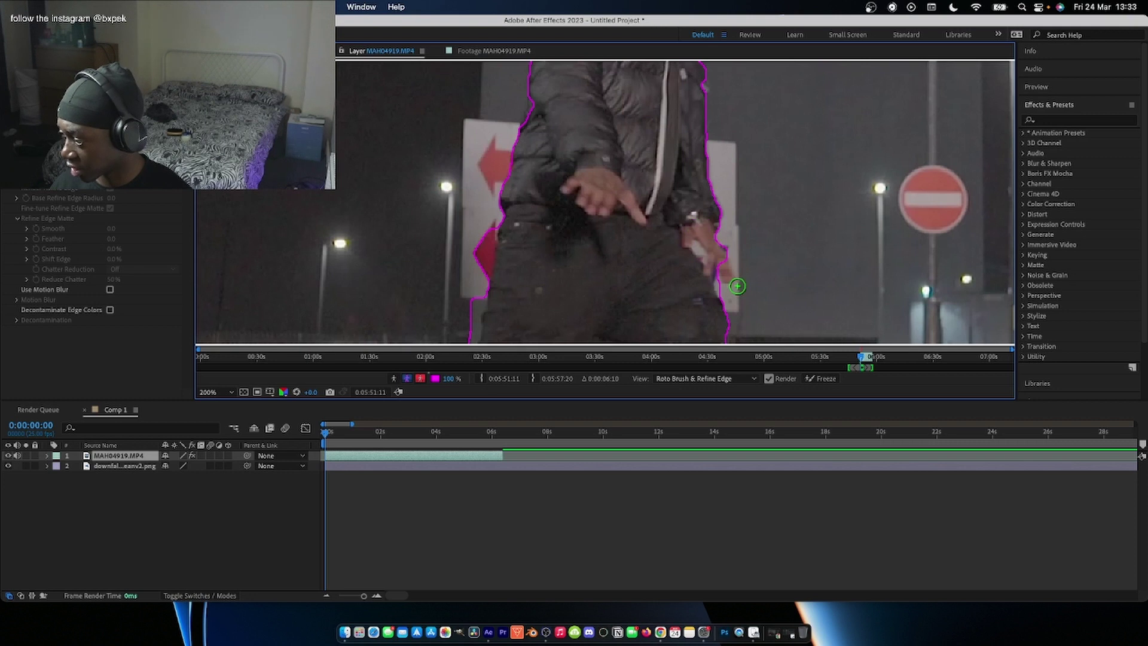
pyautogui.moveTo(737, 289); pyautogui.dragTo(727, 274)
pyautogui.moveTo(480, 273); pyautogui.dragTo(480, 273)
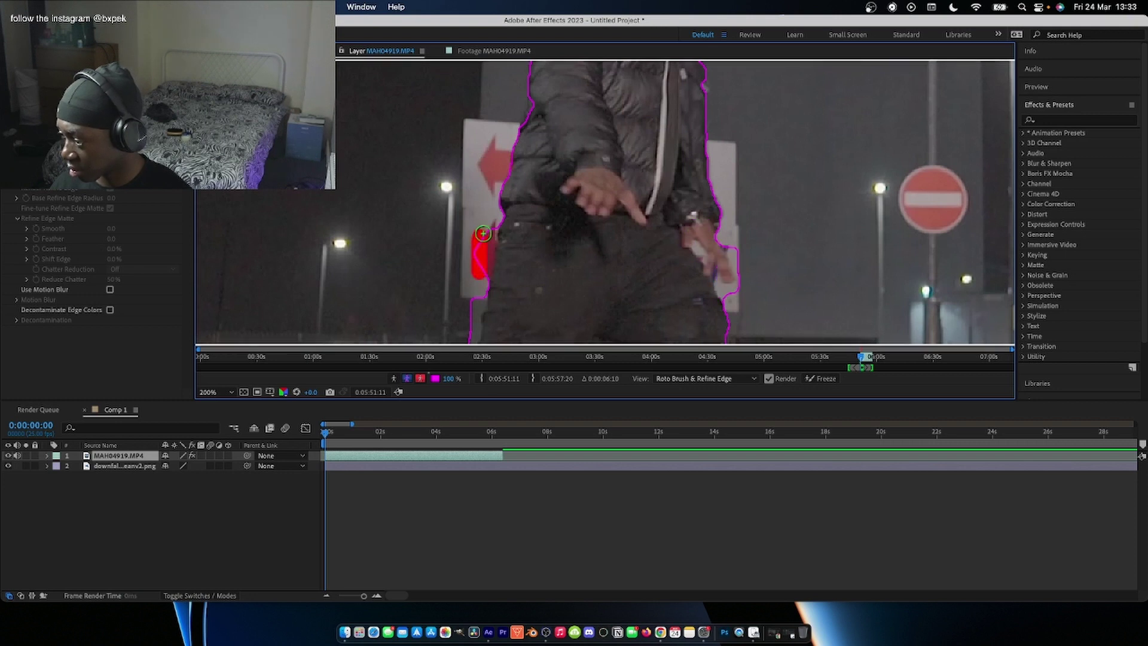
# Step: Zoom back out, remove background by the left leg, and add the left foot and torso
pyautogui.scroll(-4, 485, 281)
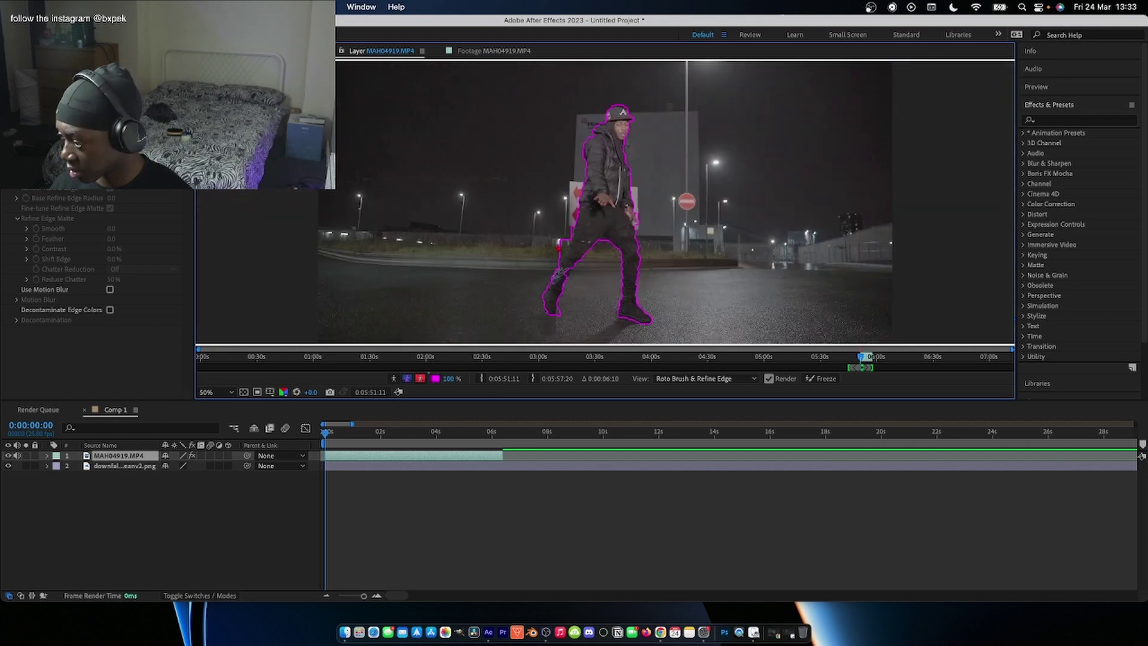
pyautogui.moveTo(562, 241); pyautogui.dragTo(562, 242)
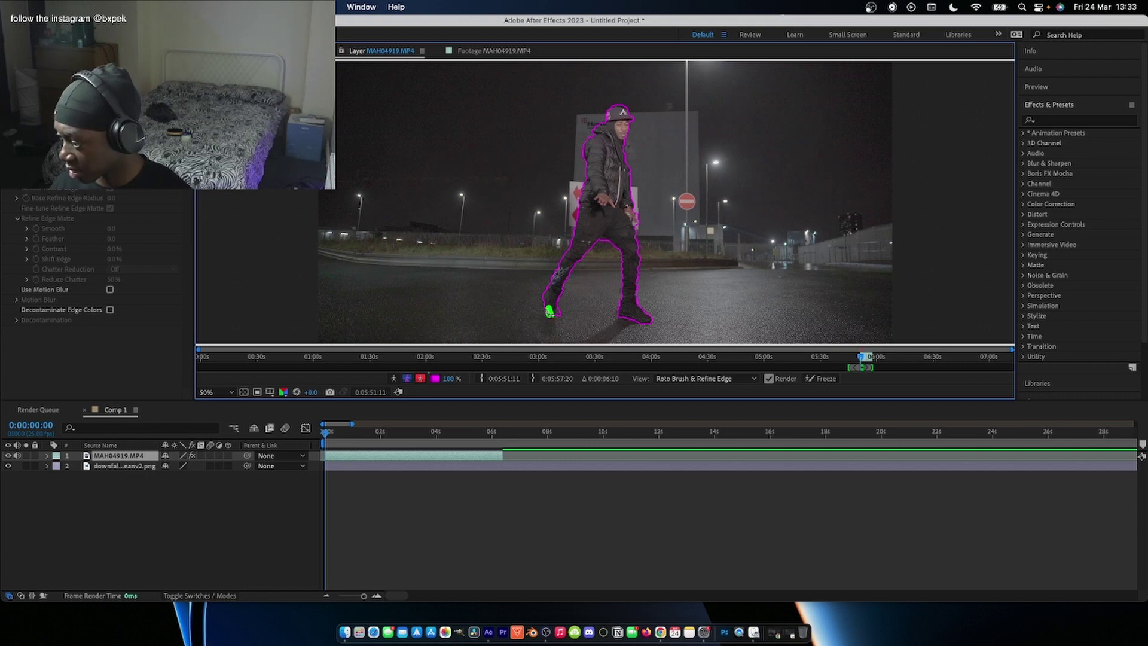
pyautogui.moveTo(549, 311); pyautogui.dragTo(562, 313)
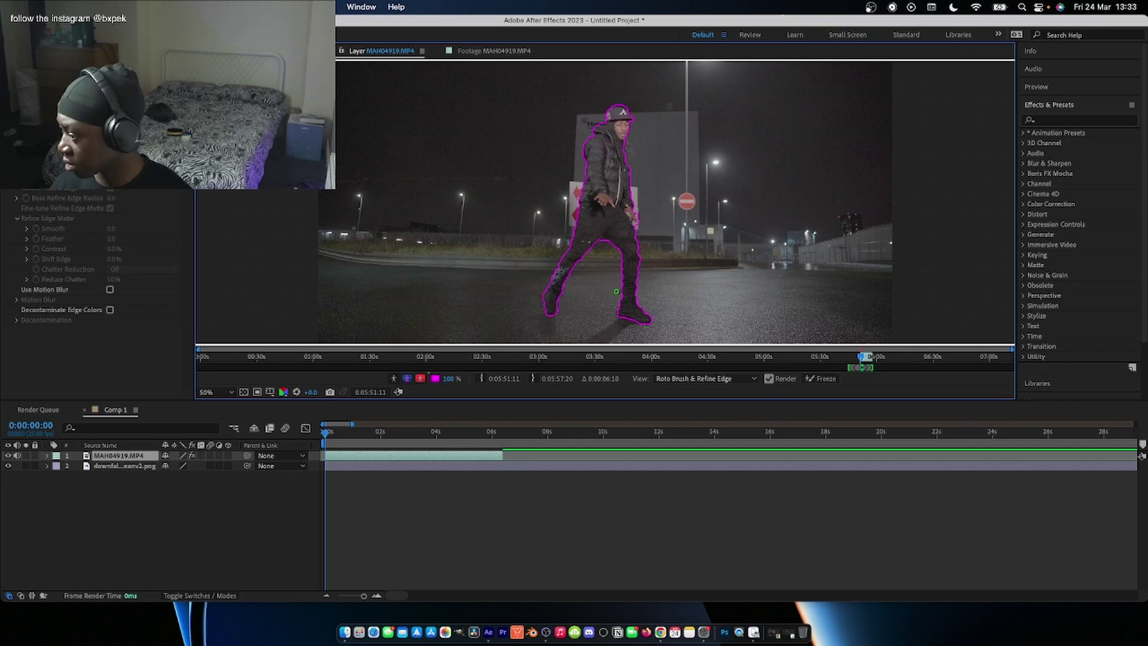
pyautogui.moveTo(629, 159)
pyautogui.mouseDown()
pyautogui.moveTo(625, 146)
pyautogui.moveTo(621, 170)
pyautogui.mouseUp()
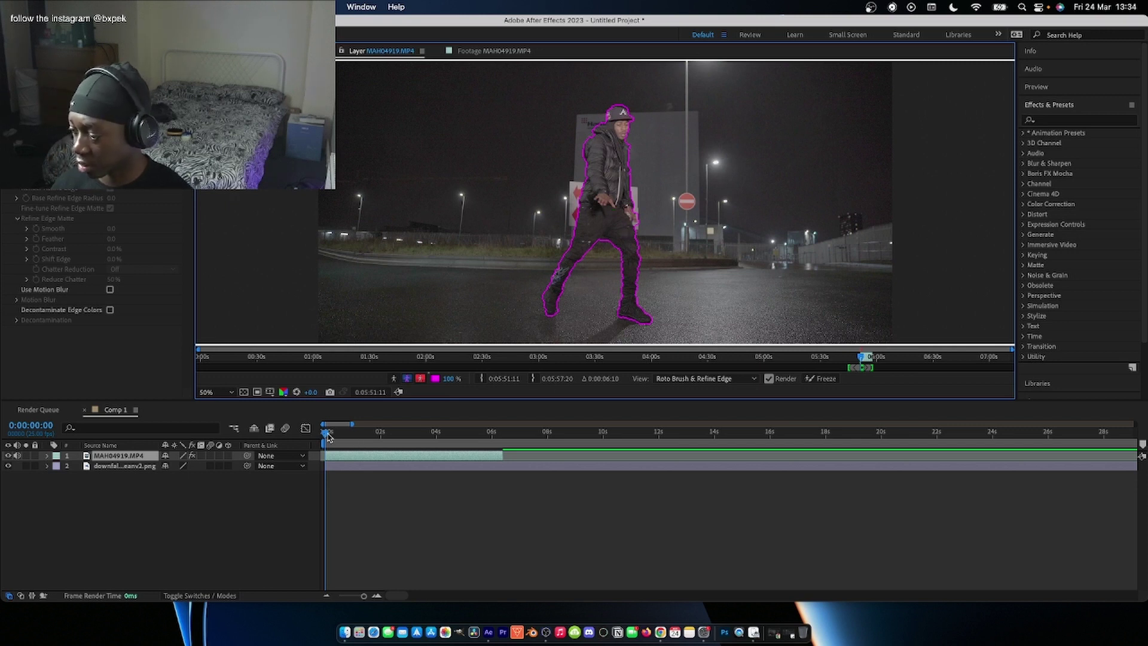
# Step: Scrub the playhead forward to propagate the Roto Brush matte through later frames
pyautogui.moveTo(327, 436); pyautogui.dragTo(339, 437)
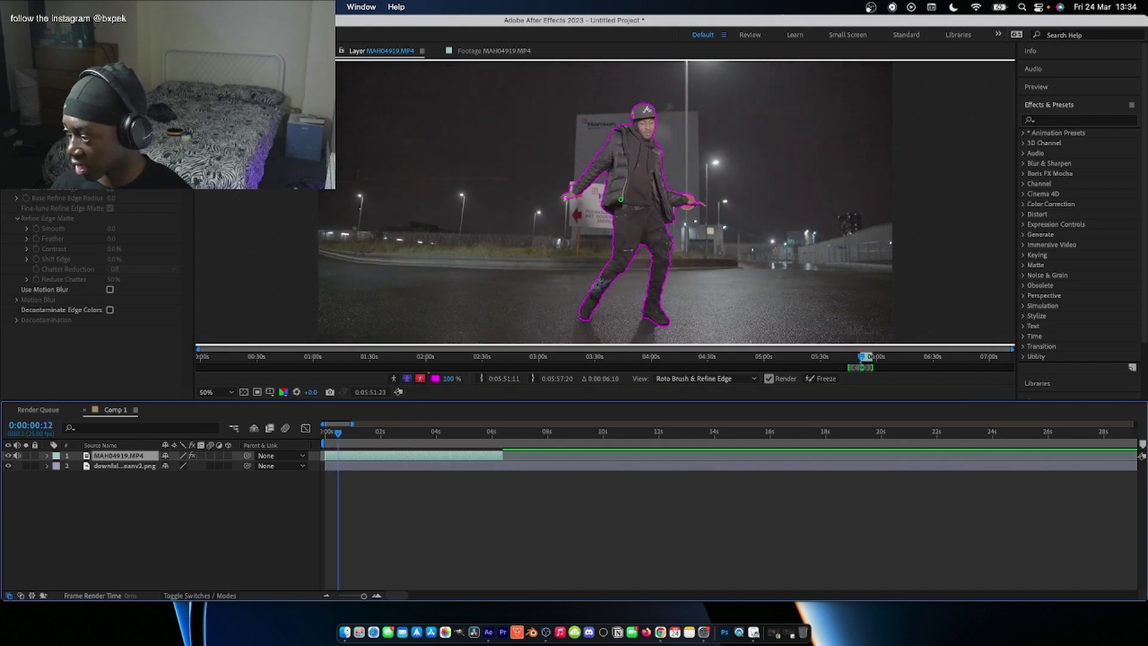
pyautogui.keyDown('alt'); pyautogui.click(697, 199); pyautogui.keyUp('alt')
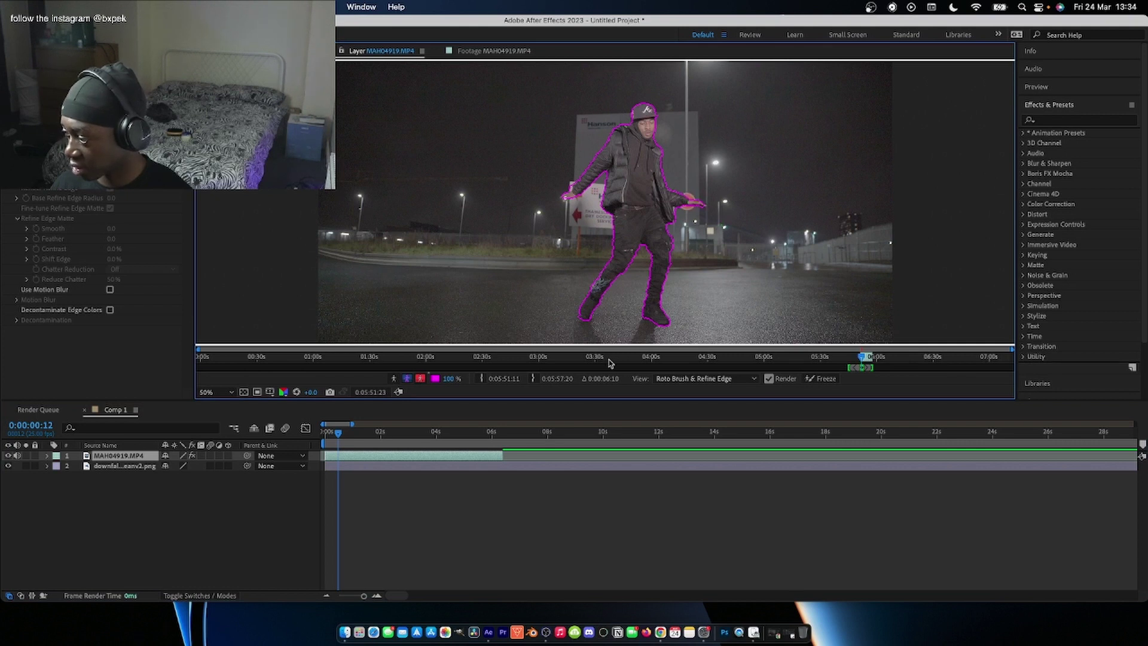
pyautogui.click(339, 436)
pyautogui.moveTo(339, 436); pyautogui.dragTo(384, 444)
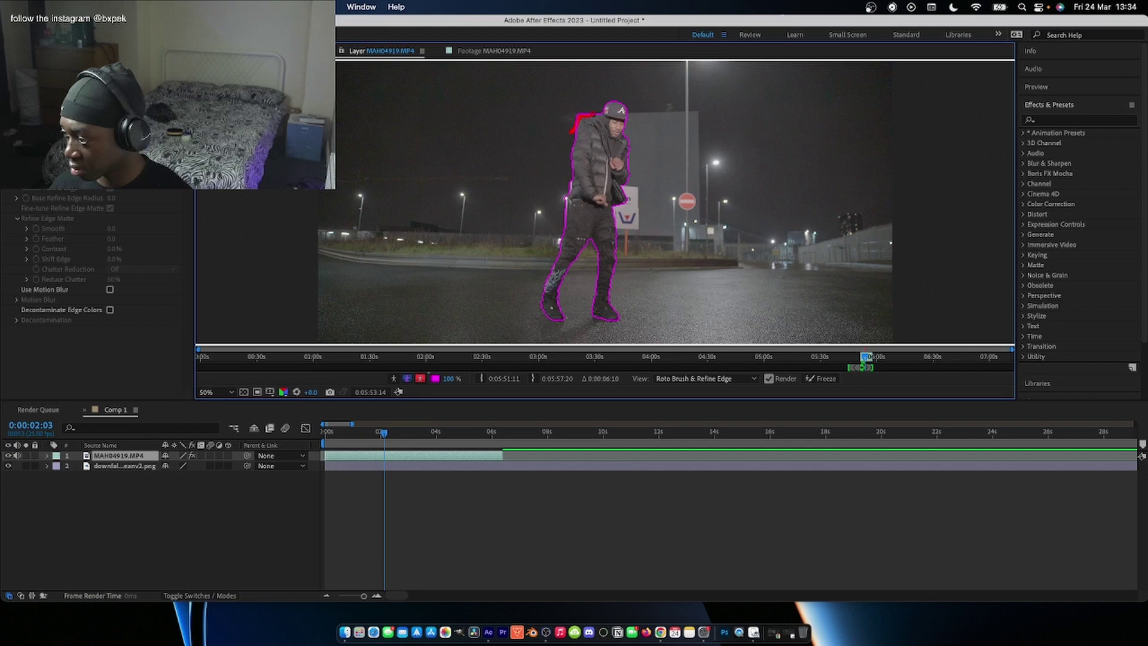
# Step: Subtract background near the head, re-add the torso, and continue propagating to about 4:08
pyautogui.moveTo(575, 130); pyautogui.dragTo(608, 118)
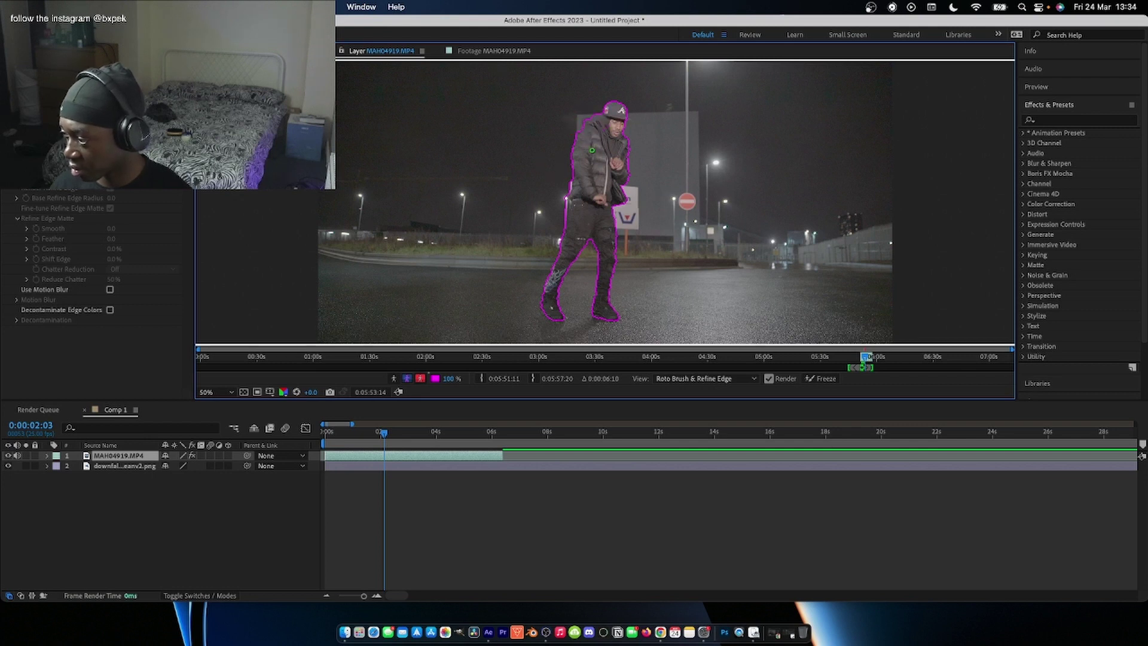
pyautogui.keyDown('alt'); pyautogui.click(593, 116); pyautogui.keyUp('alt')
pyautogui.click(383, 441)
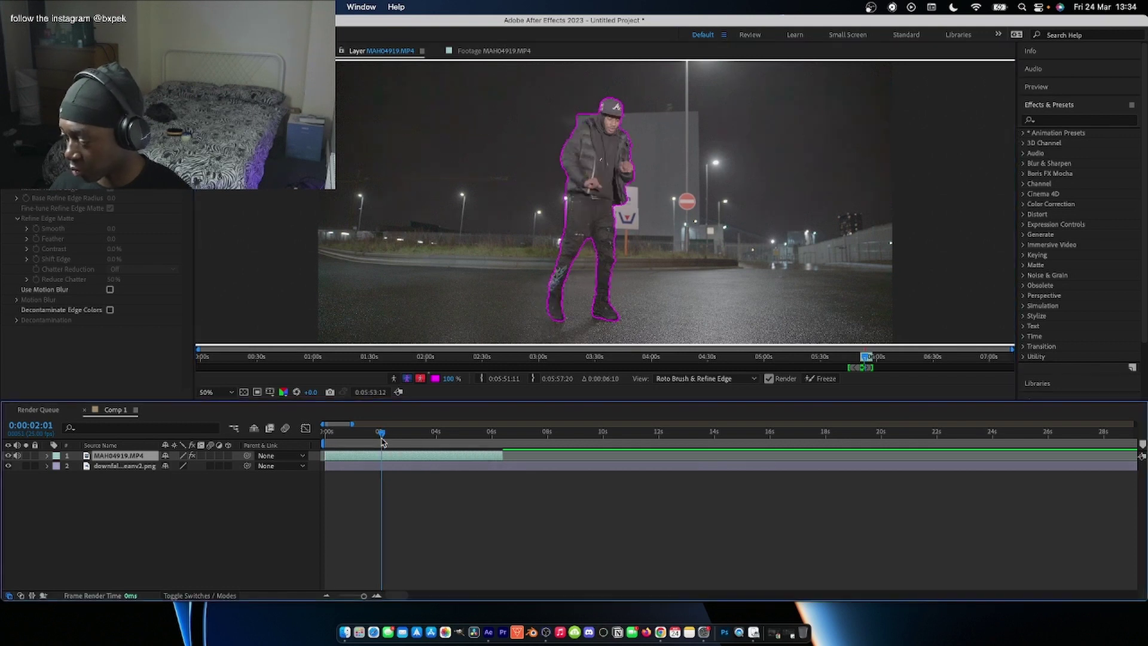
pyautogui.moveTo(383, 441); pyautogui.dragTo(445, 445)
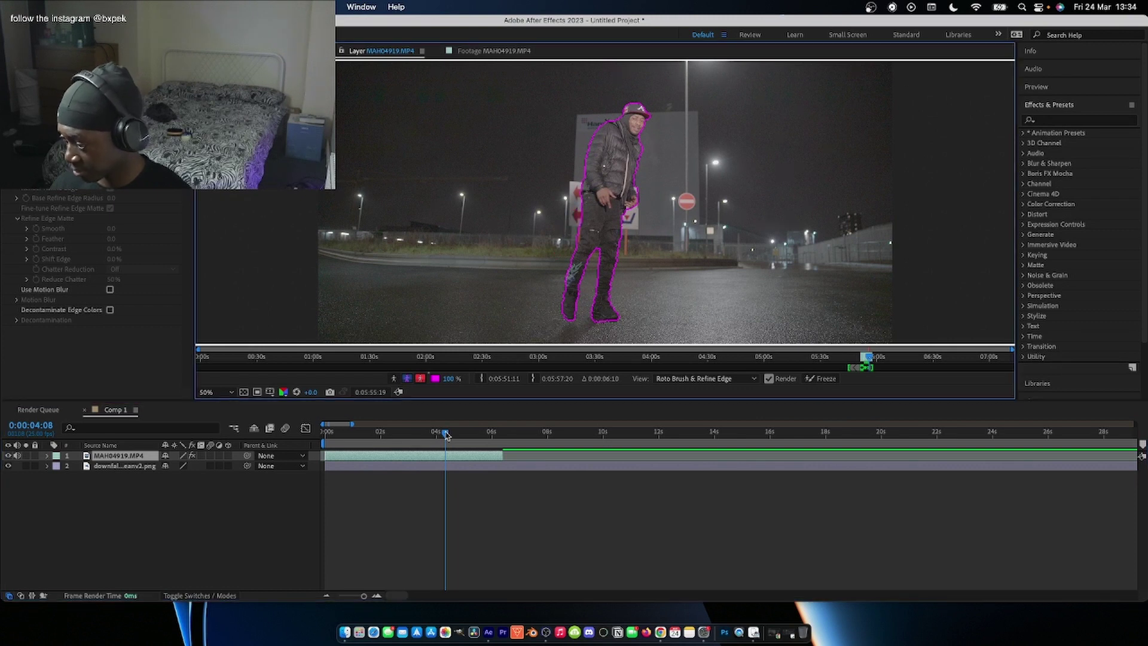
pyautogui.moveTo(447, 435); pyautogui.dragTo(498, 433)
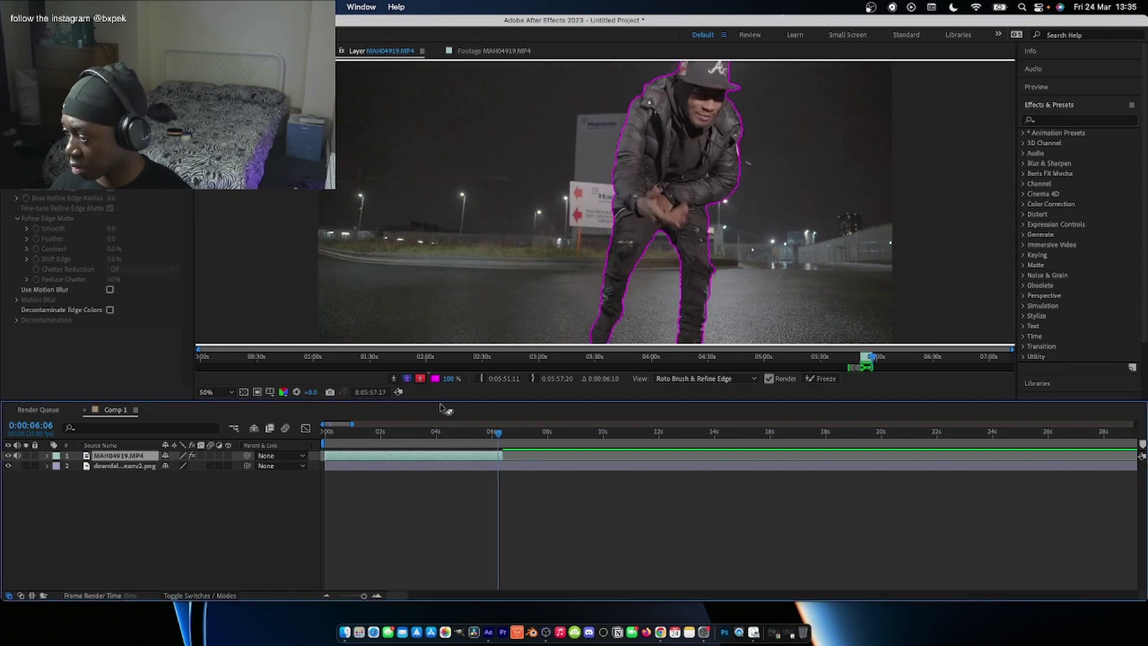
pyautogui.click(406, 380)
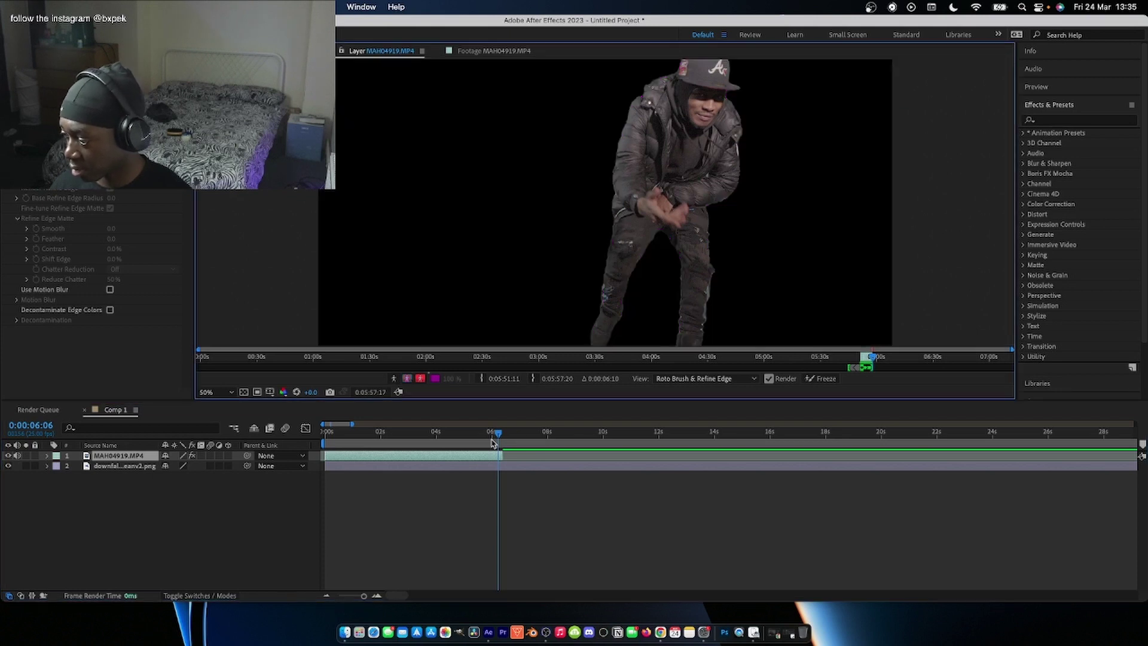
pyautogui.moveTo(498, 435); pyautogui.dragTo(421, 438)
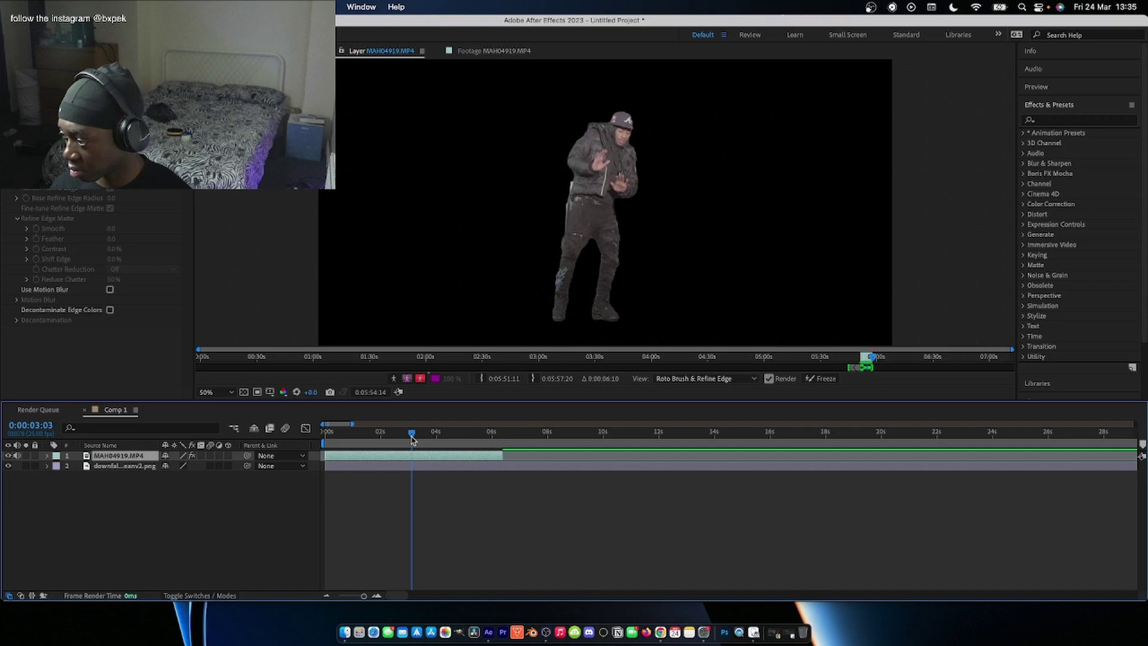
pyautogui.moveTo(412, 439)
pyautogui.mouseDown()
pyautogui.moveTo(455, 437)
pyautogui.moveTo(431, 437)
pyautogui.mouseUp()
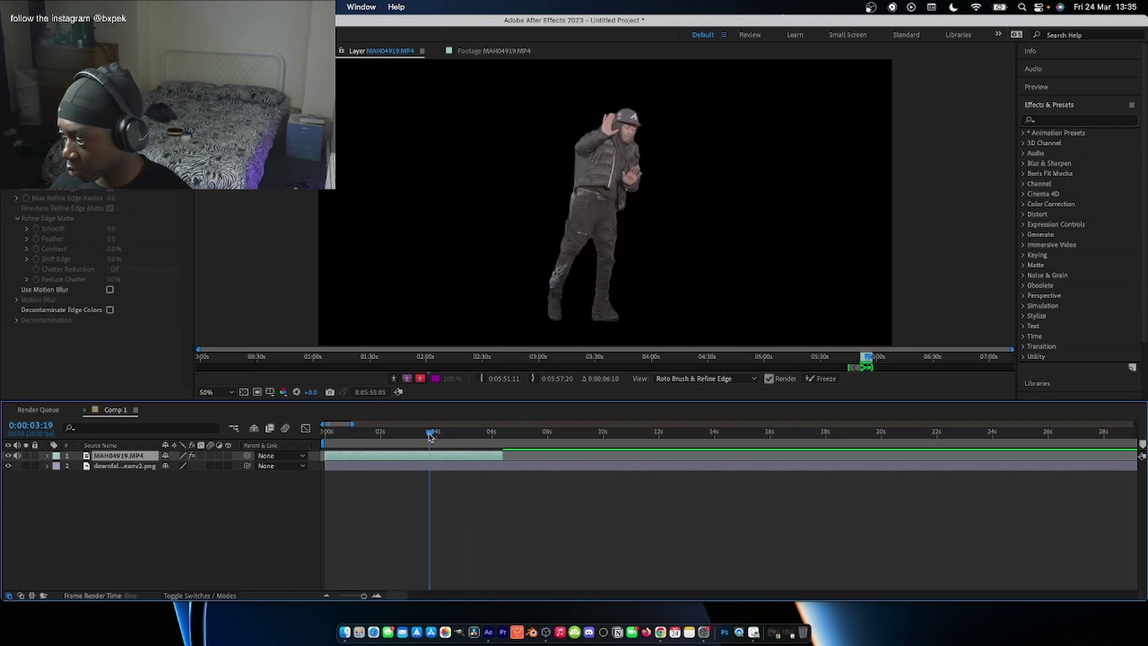
pyautogui.click(405, 380)
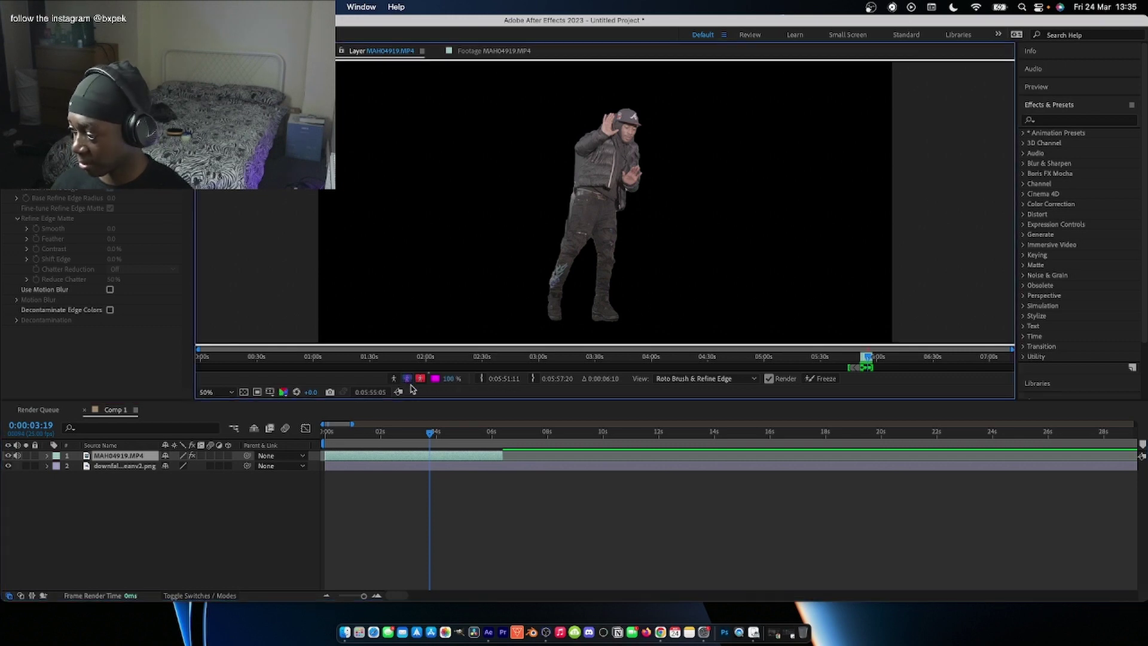
pyautogui.click(409, 380)
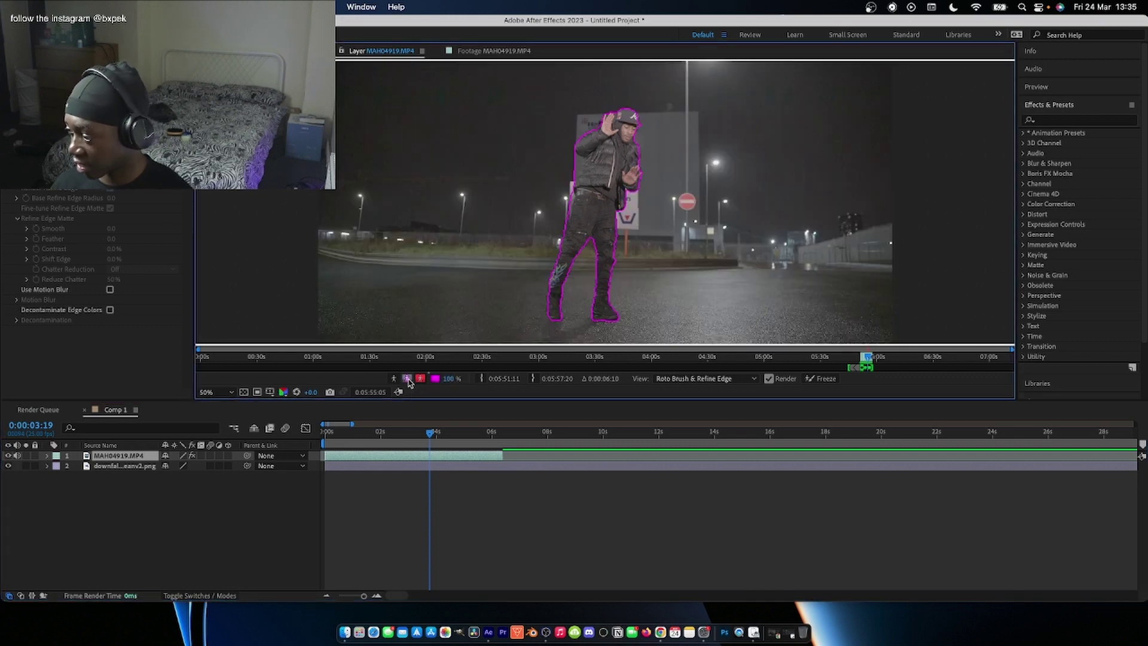
pyautogui.click(407, 380)
pyautogui.click(408, 380)
pyautogui.click(407, 380)
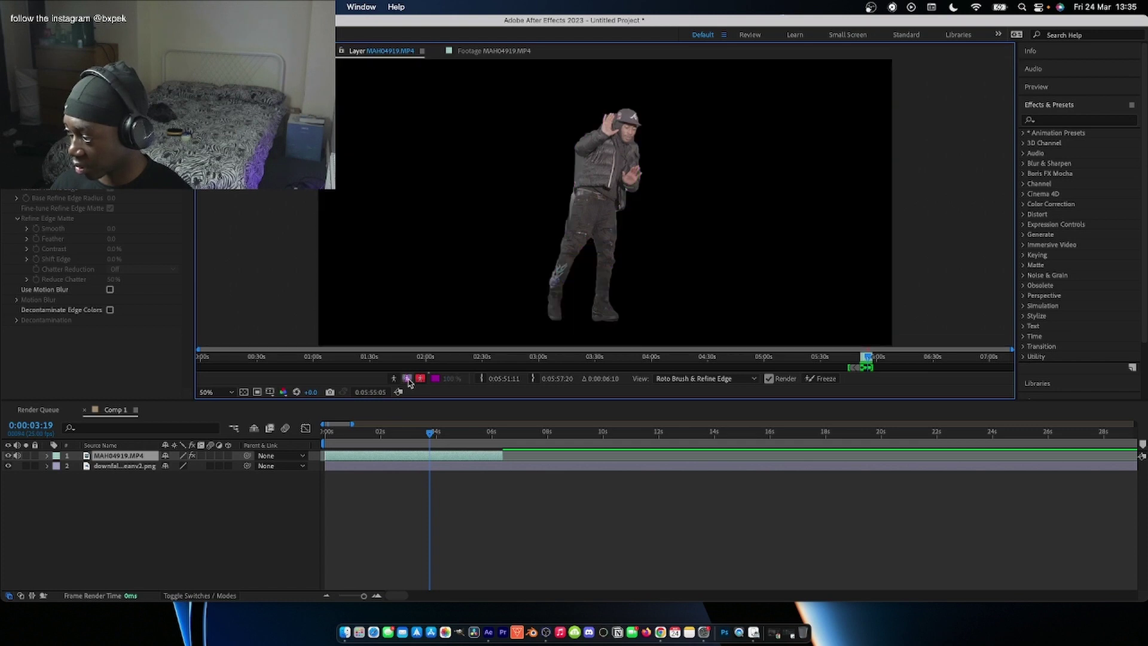
pyautogui.press('F3')
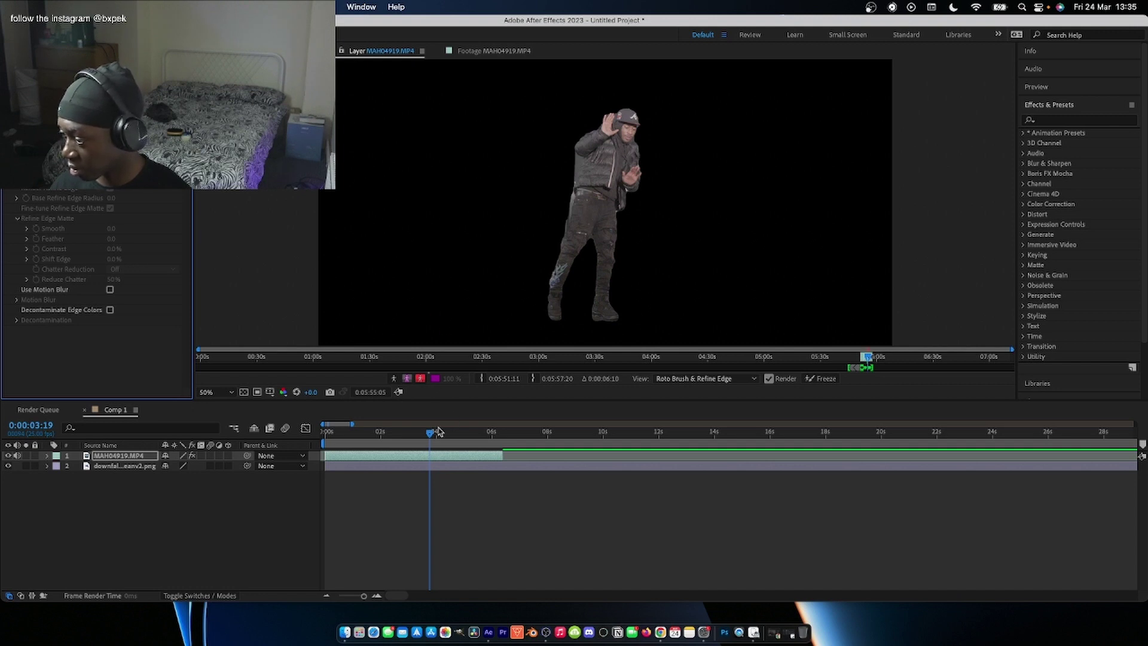
pyautogui.moveTo(439, 432); pyautogui.dragTo(400, 439)
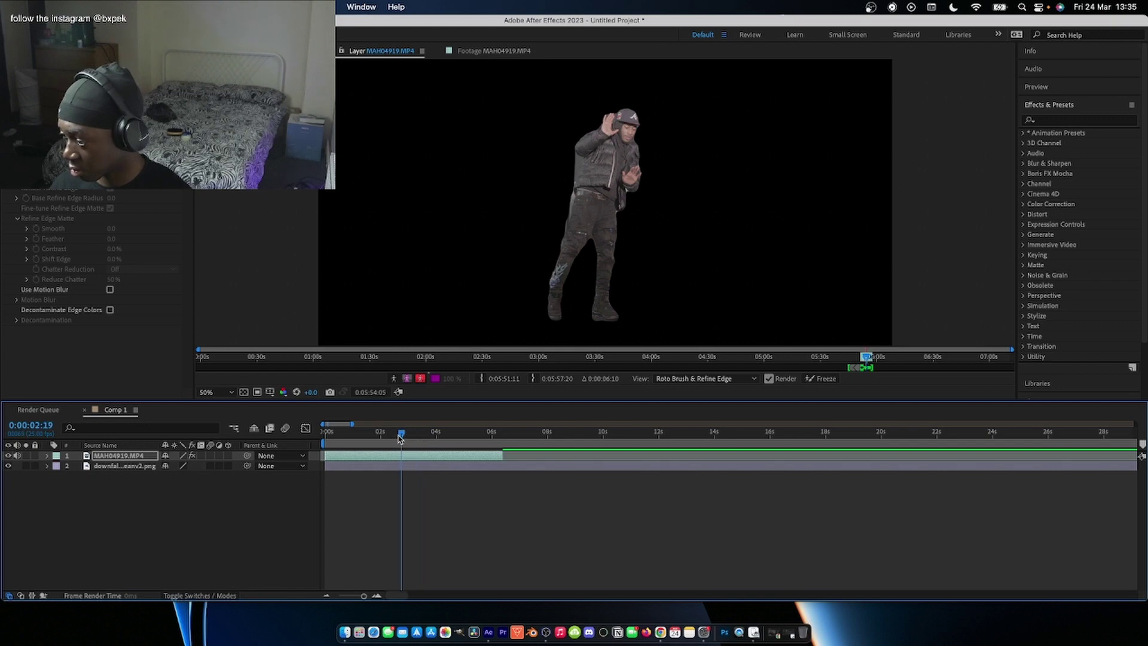
pyautogui.click(95, 359)
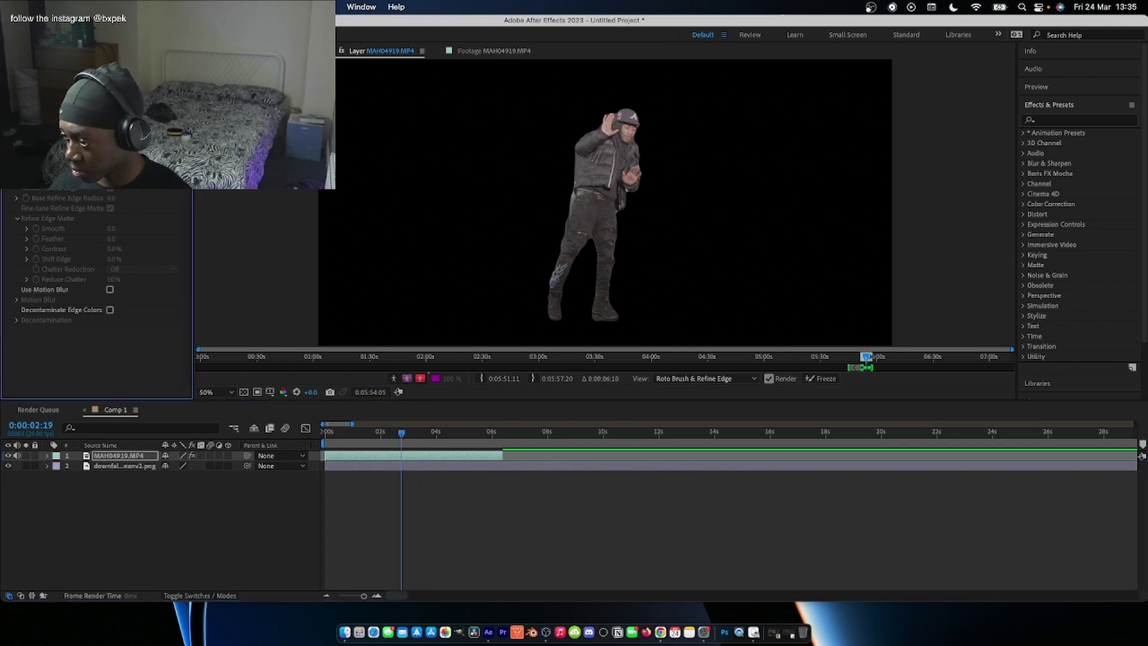
# Step: Compare the original dancer footage, then scrub through the composite in the Composition view
pyautogui.click(494, 540)
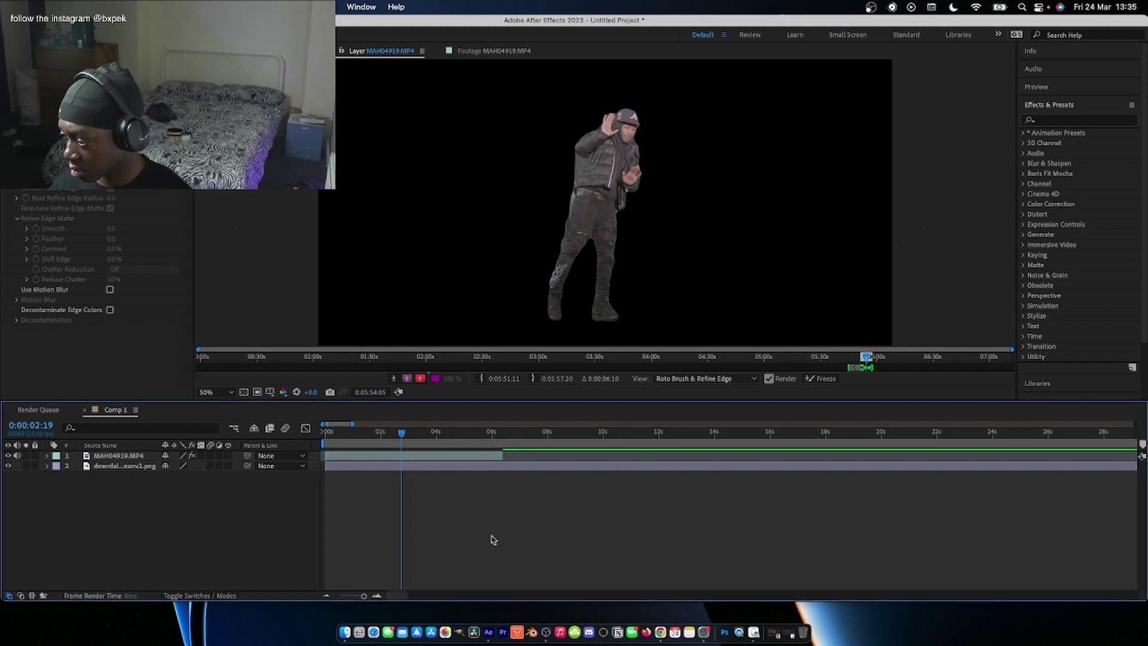
pyautogui.click(481, 50)
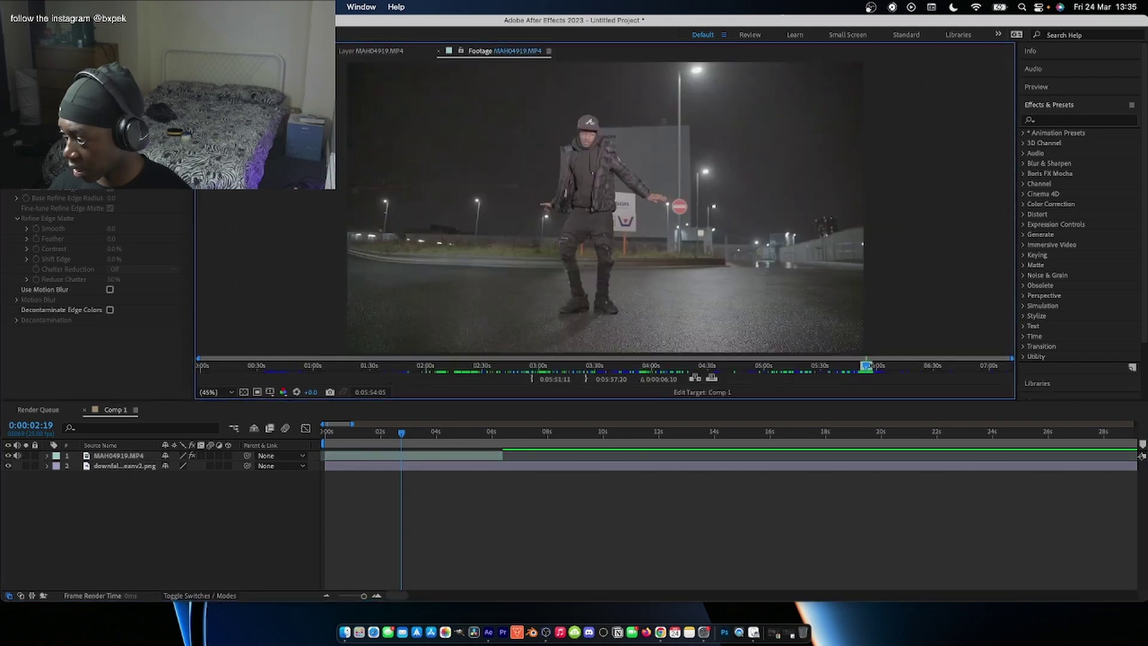
pyautogui.click(367, 446)
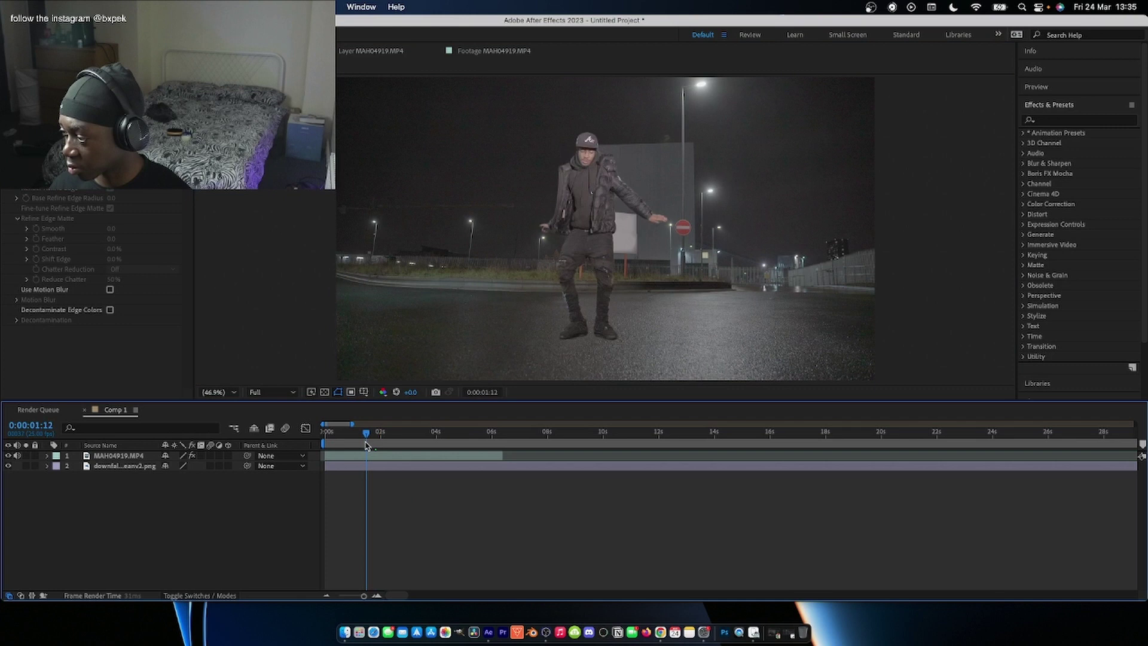
pyautogui.moveTo(367, 446); pyautogui.dragTo(449, 445)
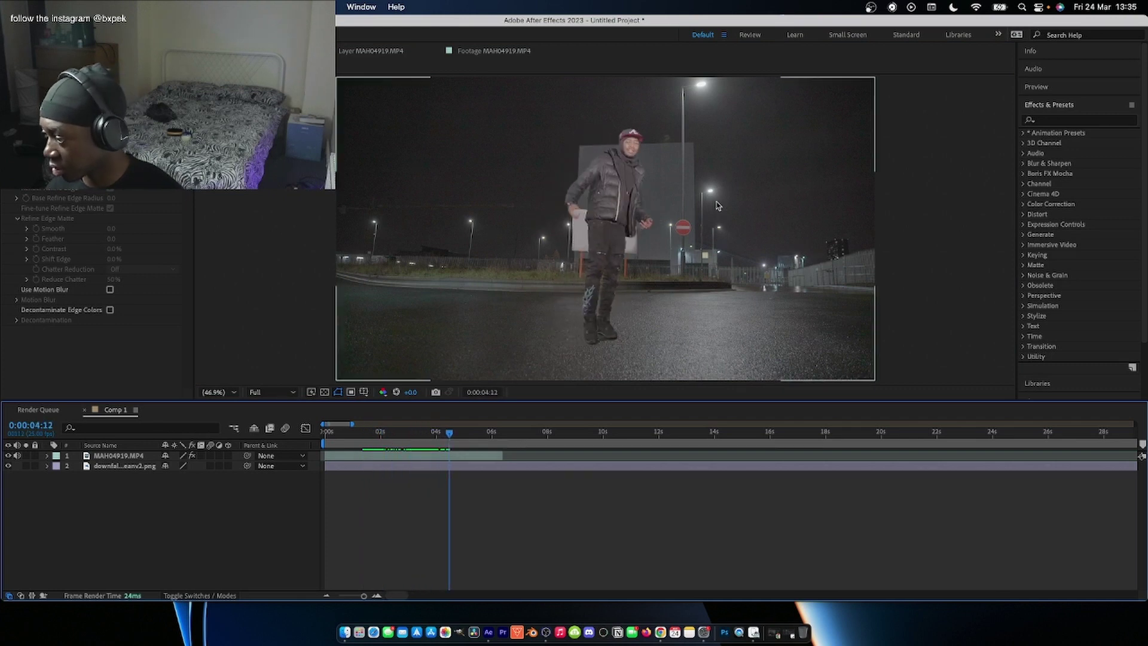
# Step: Toggle the background plate off and back on, then select and expand the MAH04919.MP4 layer
pyautogui.click(9, 467)
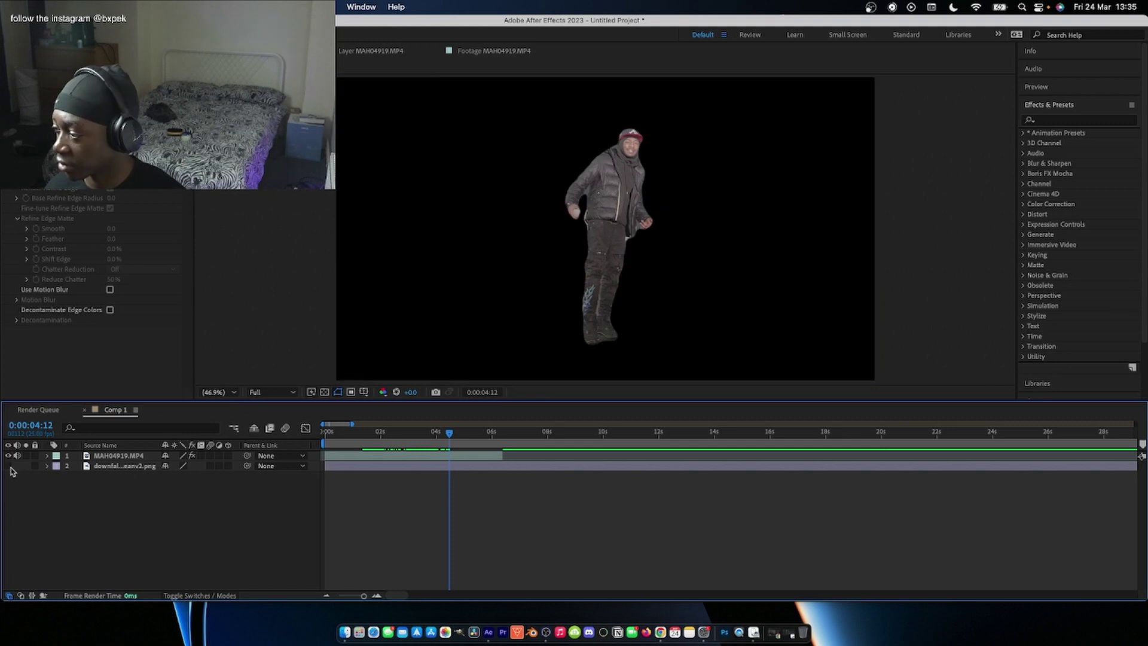
pyautogui.moveTo(439, 446)
pyautogui.mouseDown()
pyautogui.moveTo(417, 442)
pyautogui.moveTo(432, 439)
pyautogui.mouseUp()
pyautogui.click(8, 466)
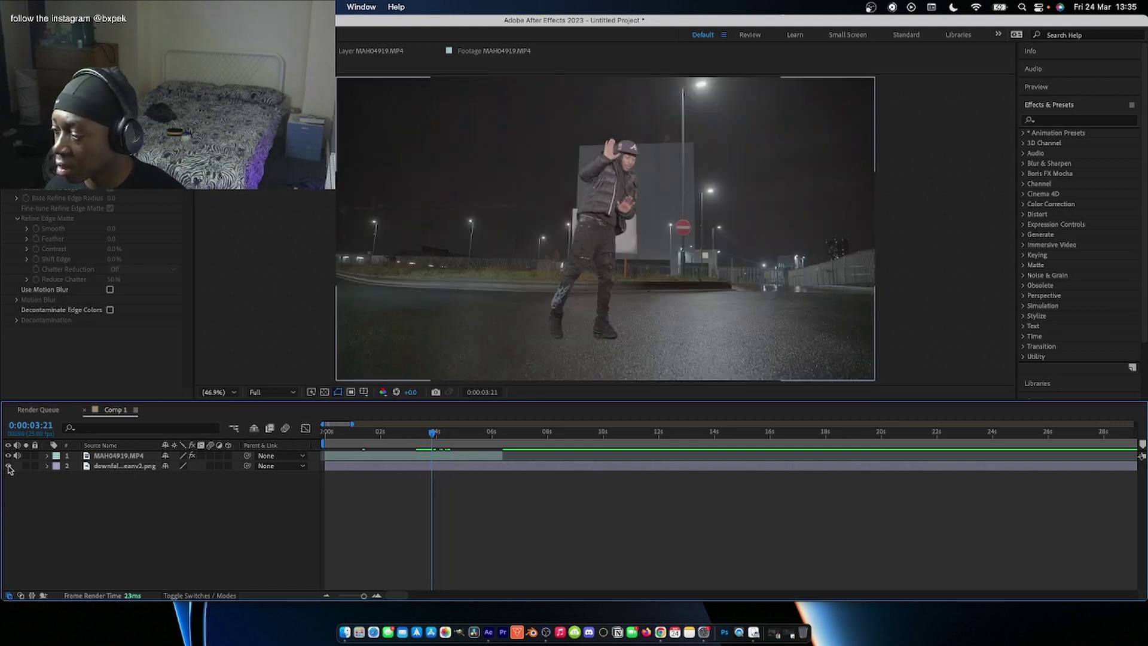
pyautogui.click(105, 457)
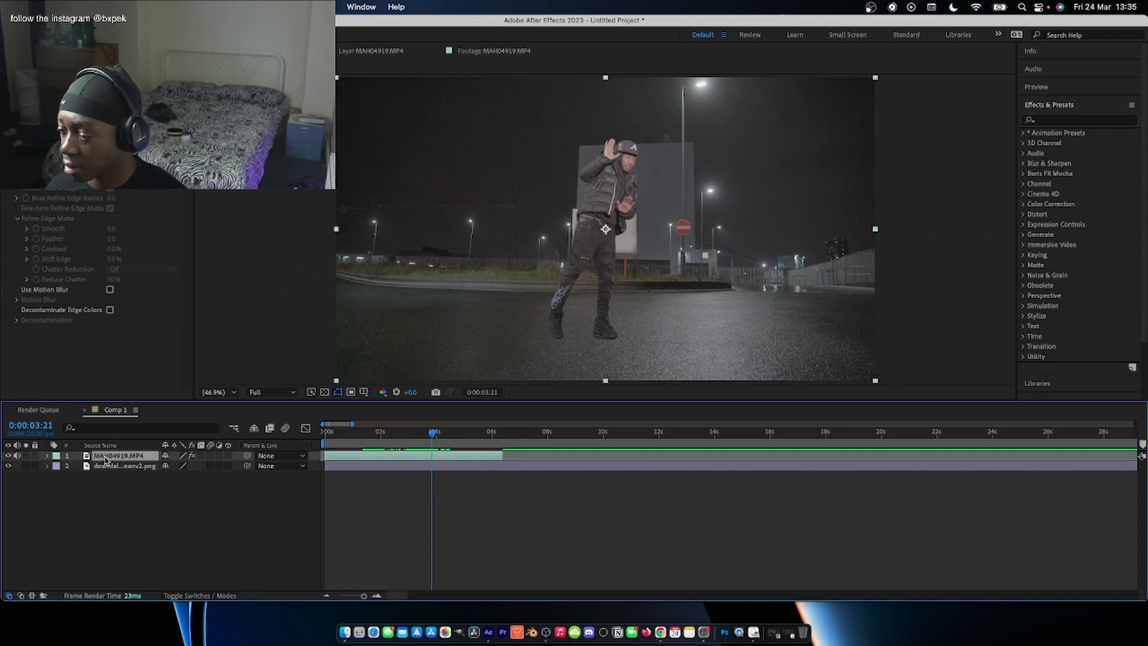
pyautogui.click(47, 456)
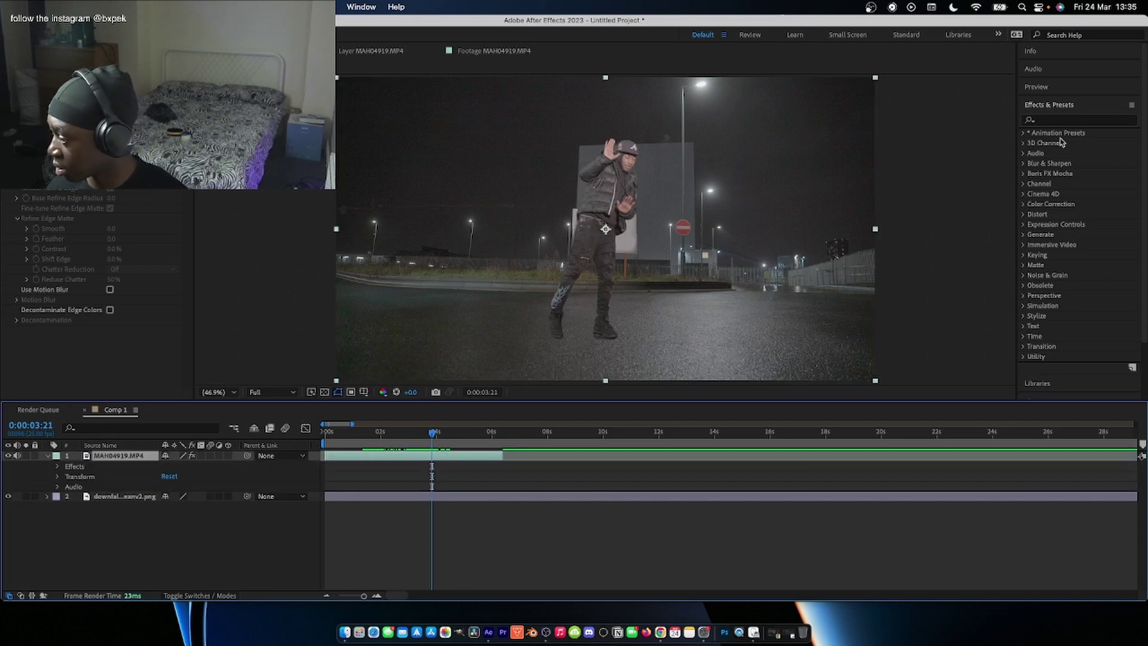
# Step: Apply CC Wide Time, found by searching 'wide', to the dancer layer and set Forward Steps to 21
pyautogui.click(1053, 120)
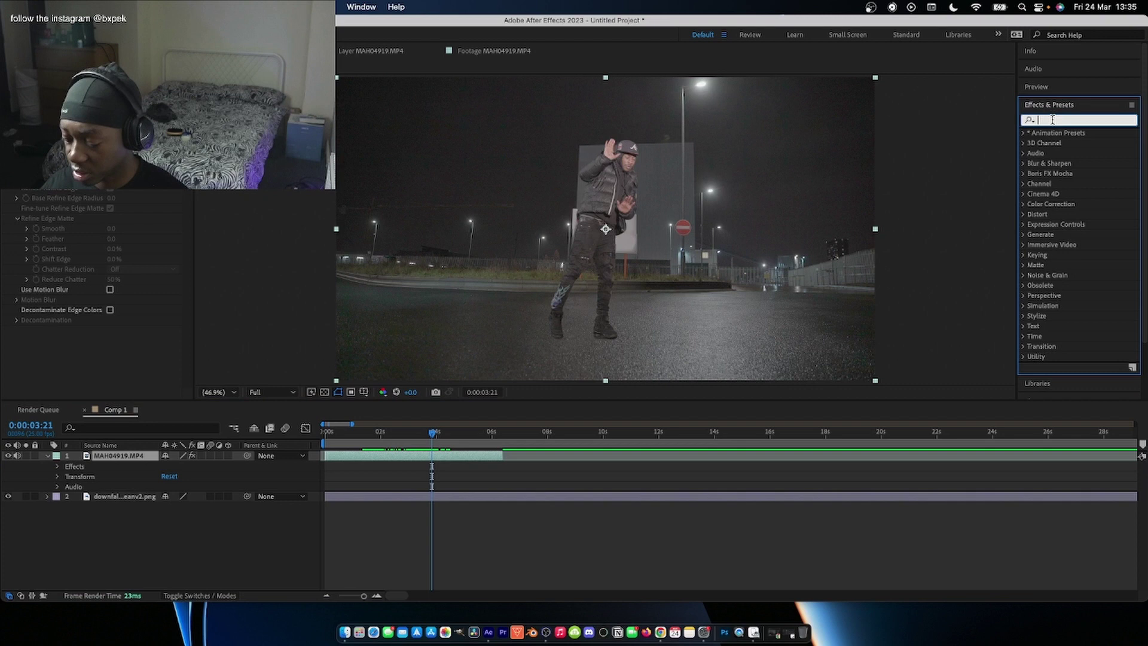
pyautogui.write('w')
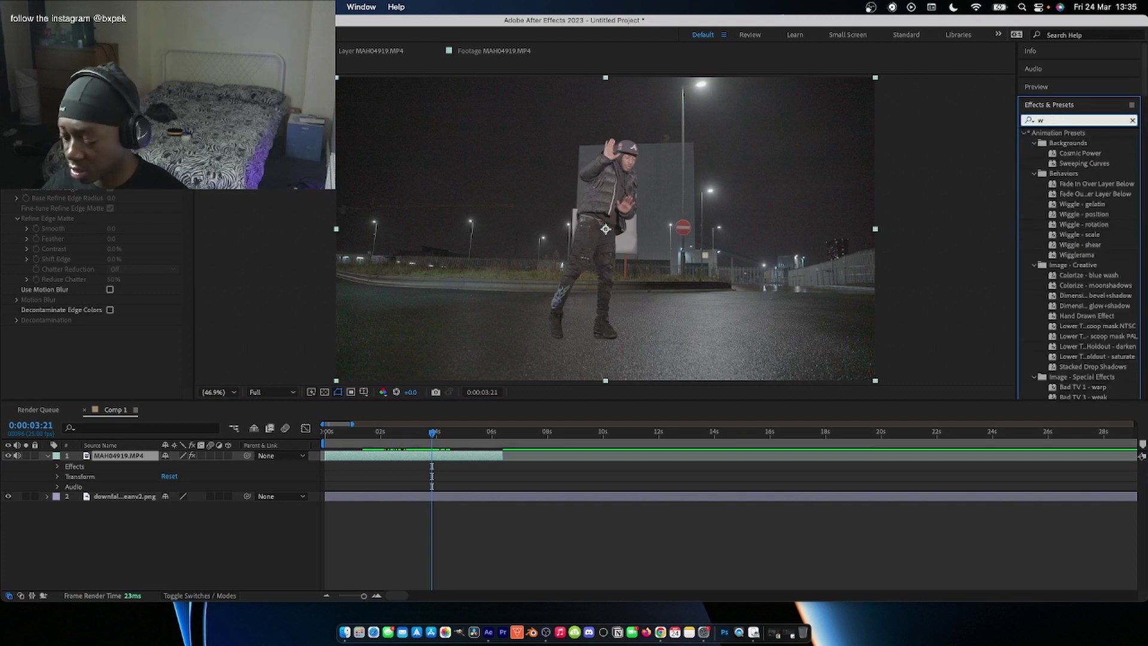
pyautogui.write('ide')
pyautogui.moveTo(1071, 143); pyautogui.dragTo(105, 457)
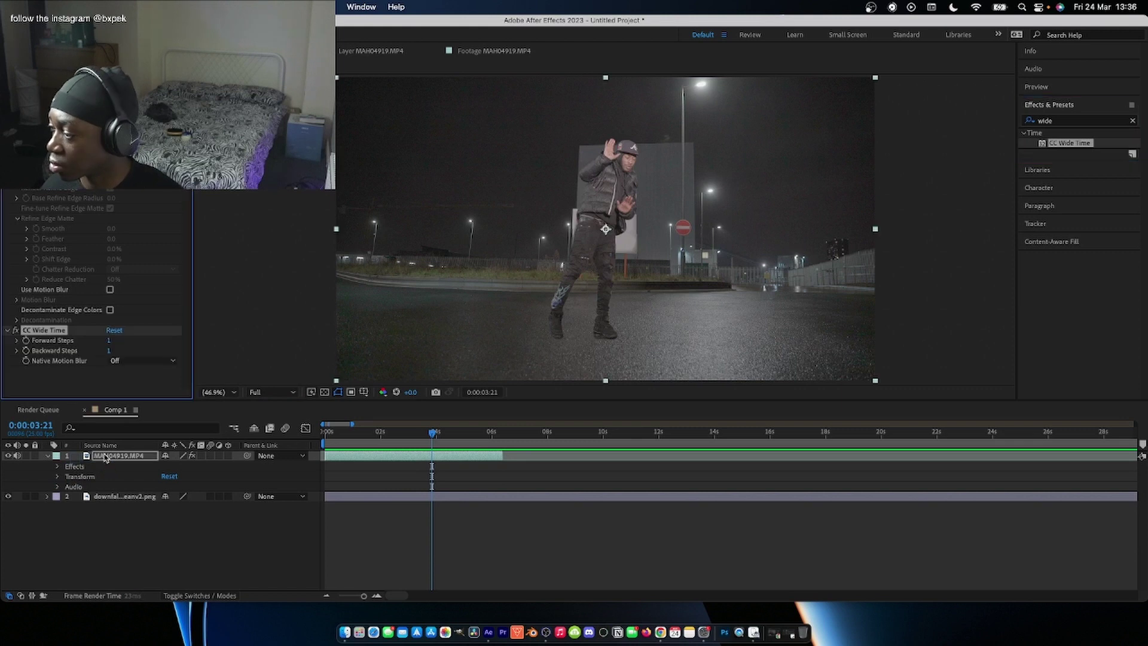
pyautogui.moveTo(389, 431); pyautogui.dragTo(362, 438)
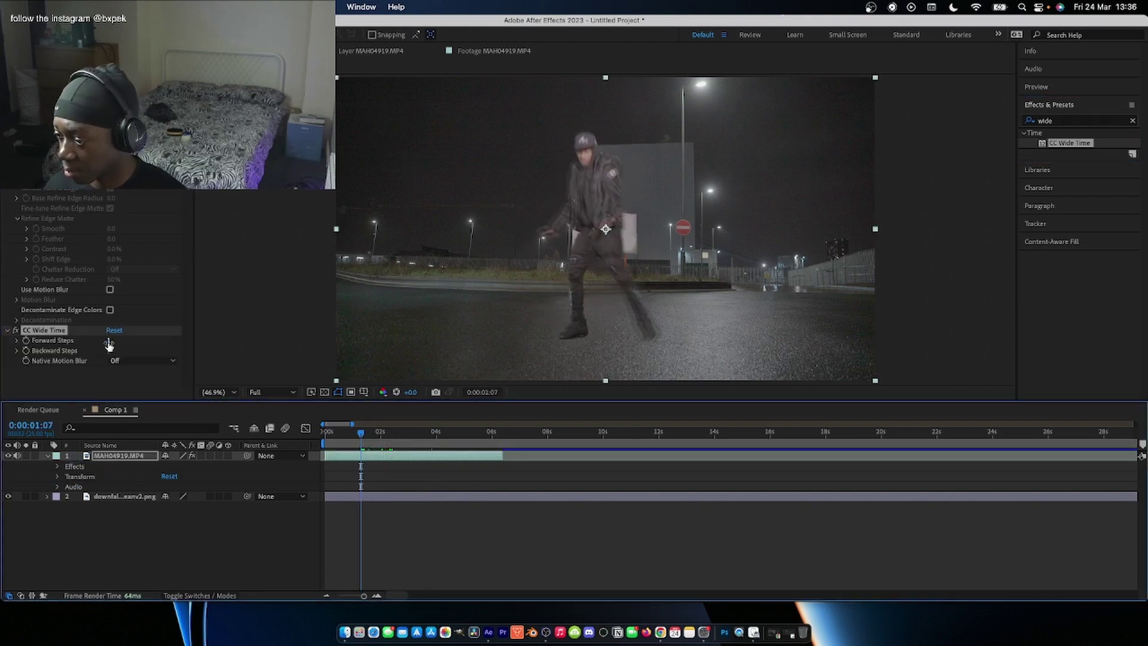
pyautogui.moveTo(110, 341); pyautogui.dragTo(120, 341)
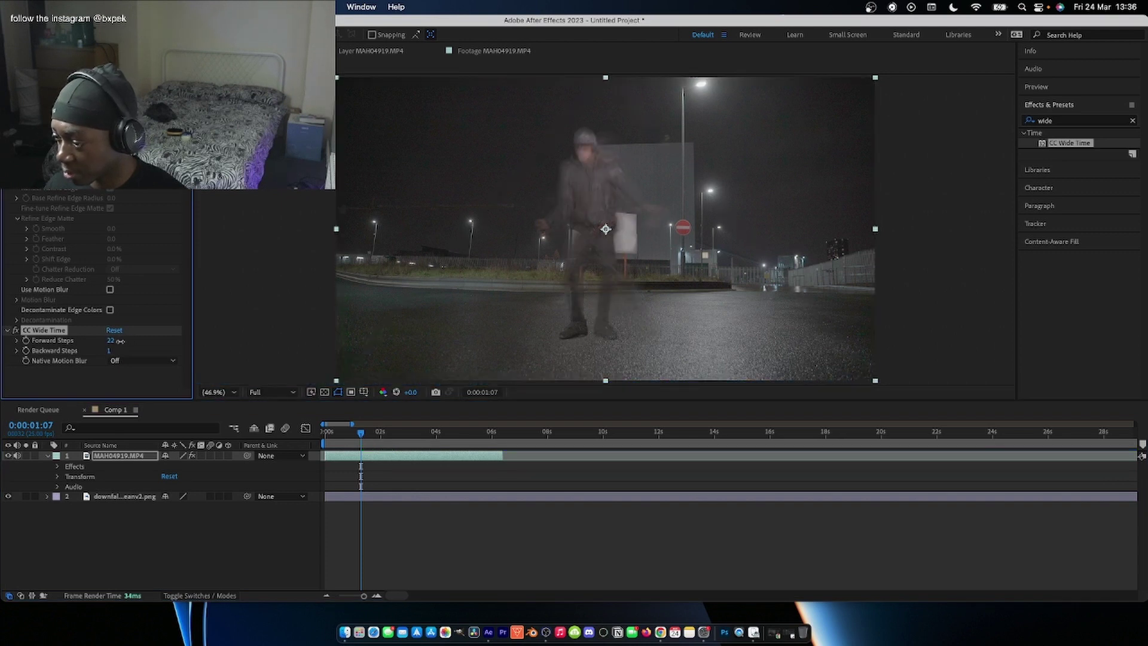
pyautogui.moveTo(360, 438)
pyautogui.mouseDown()
pyautogui.moveTo(333, 441)
pyautogui.moveTo(486, 436)
pyautogui.moveTo(360, 446)
pyautogui.mouseUp()
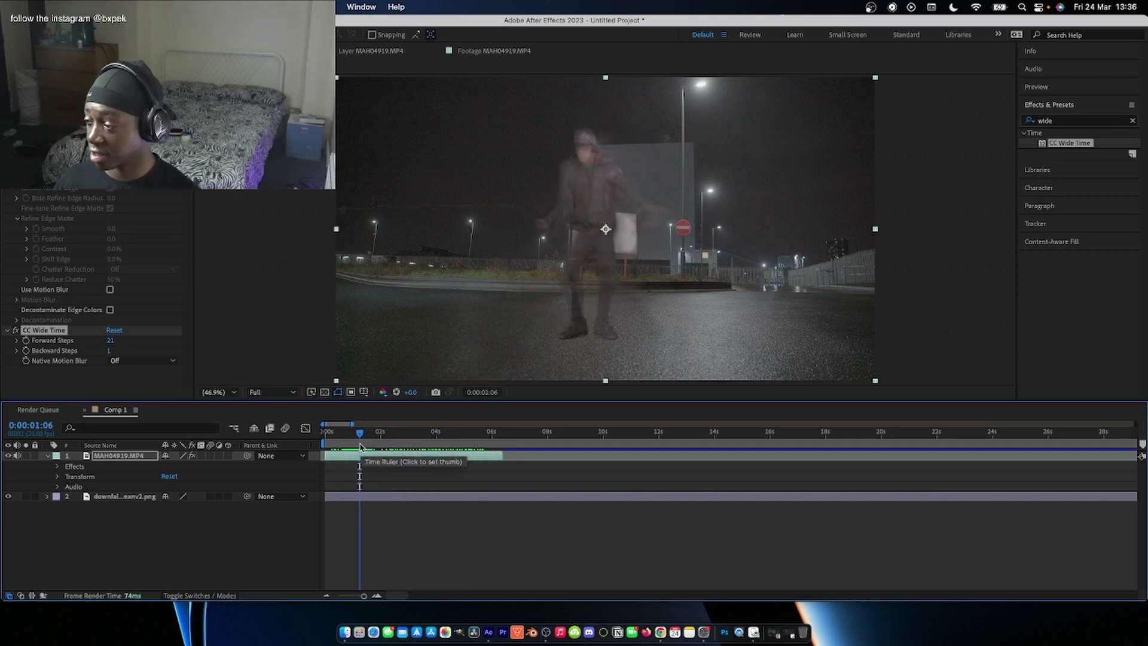
pyautogui.moveTo(360, 446); pyautogui.dragTo(323, 440)
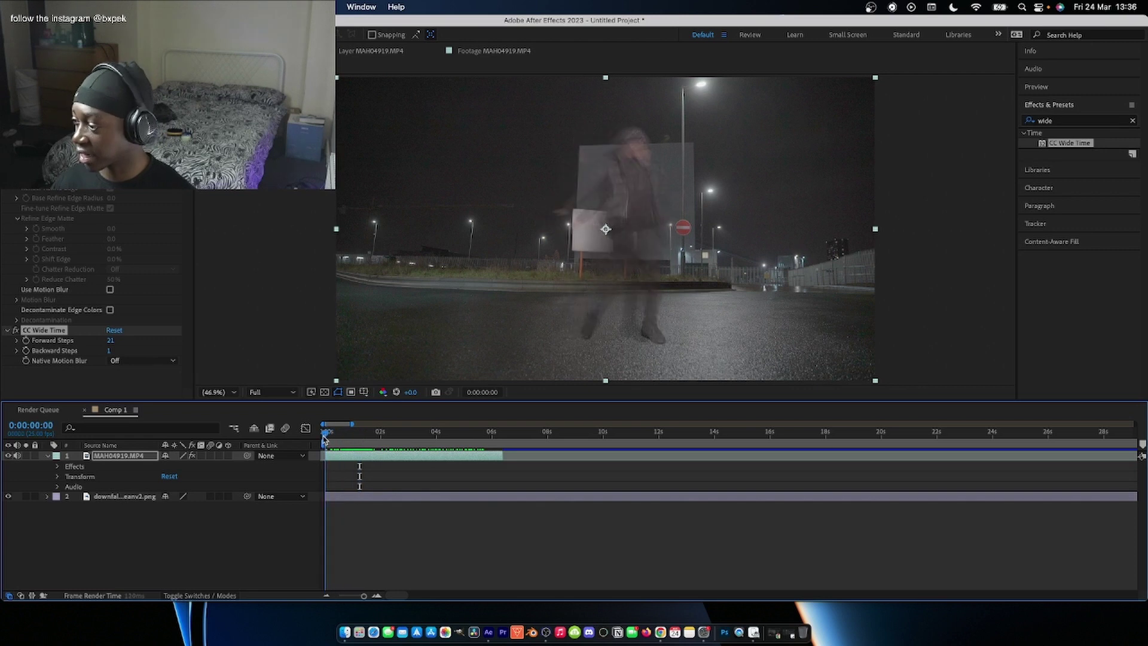